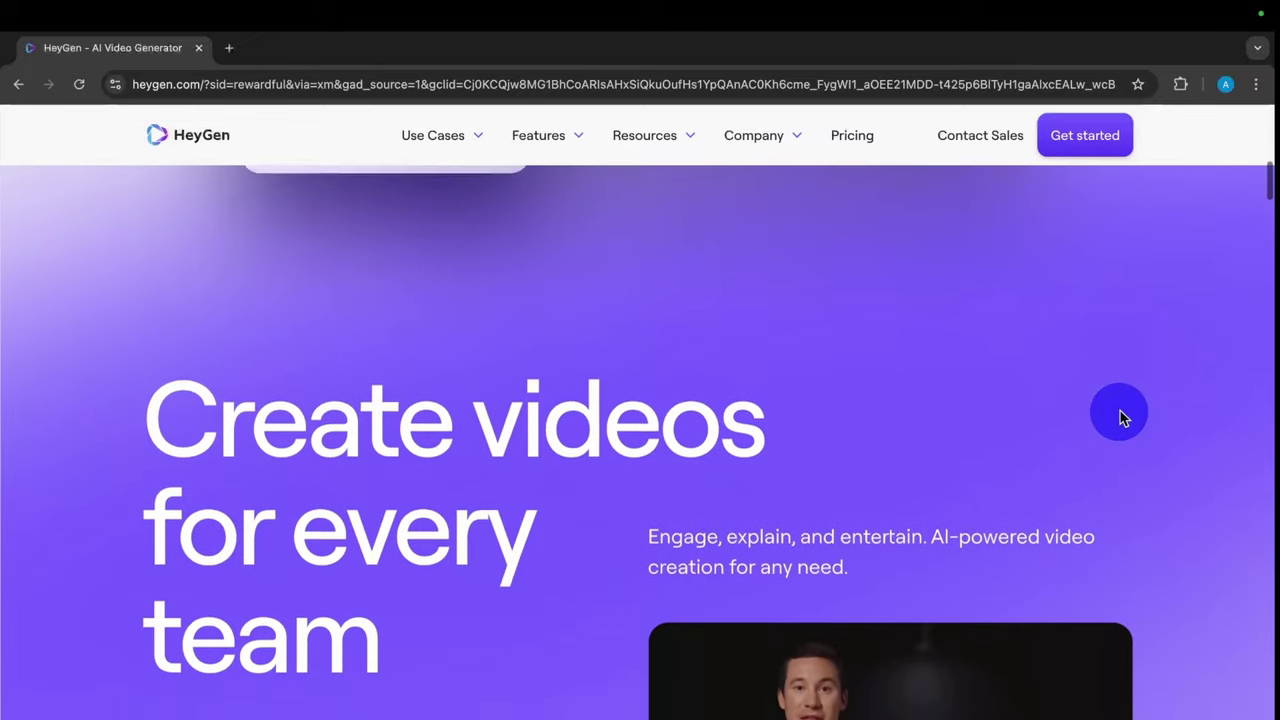
Get started for free from the HeyGen homepage and dismiss the pricing plans overview.
scroll(1117, 417, "up", 10)
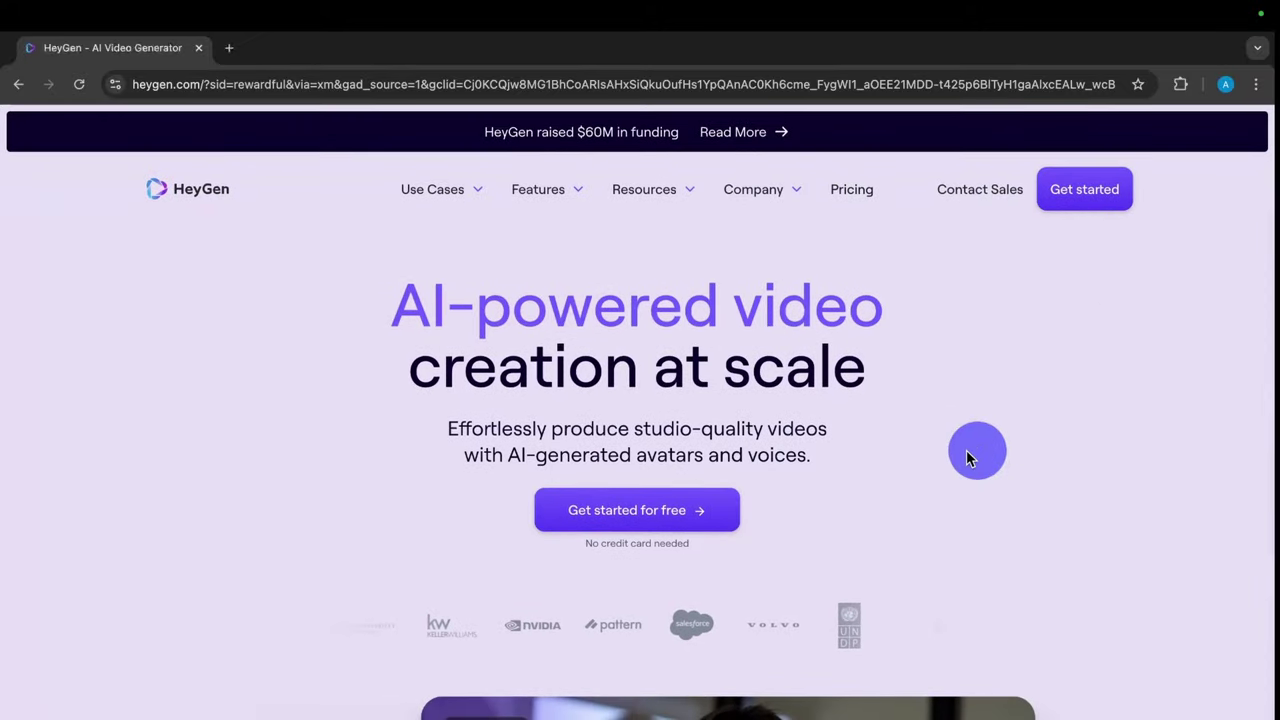
left_click(694, 512)
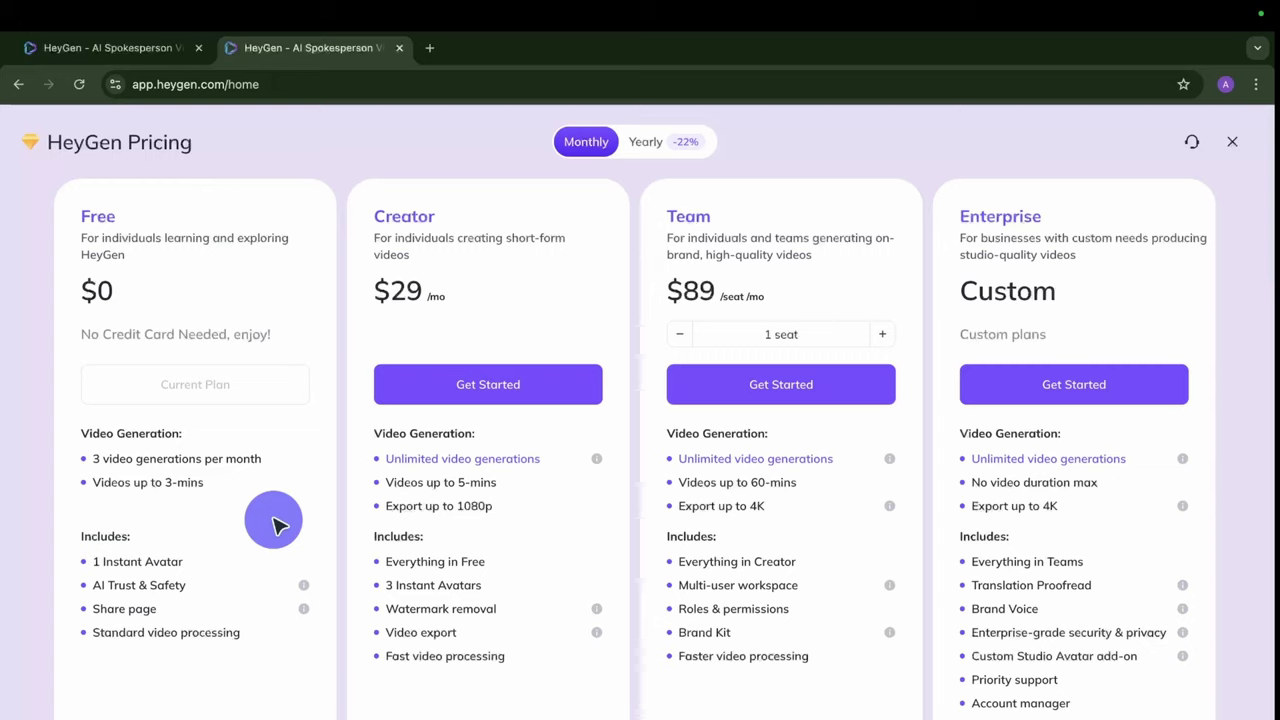
left_click(1233, 142)
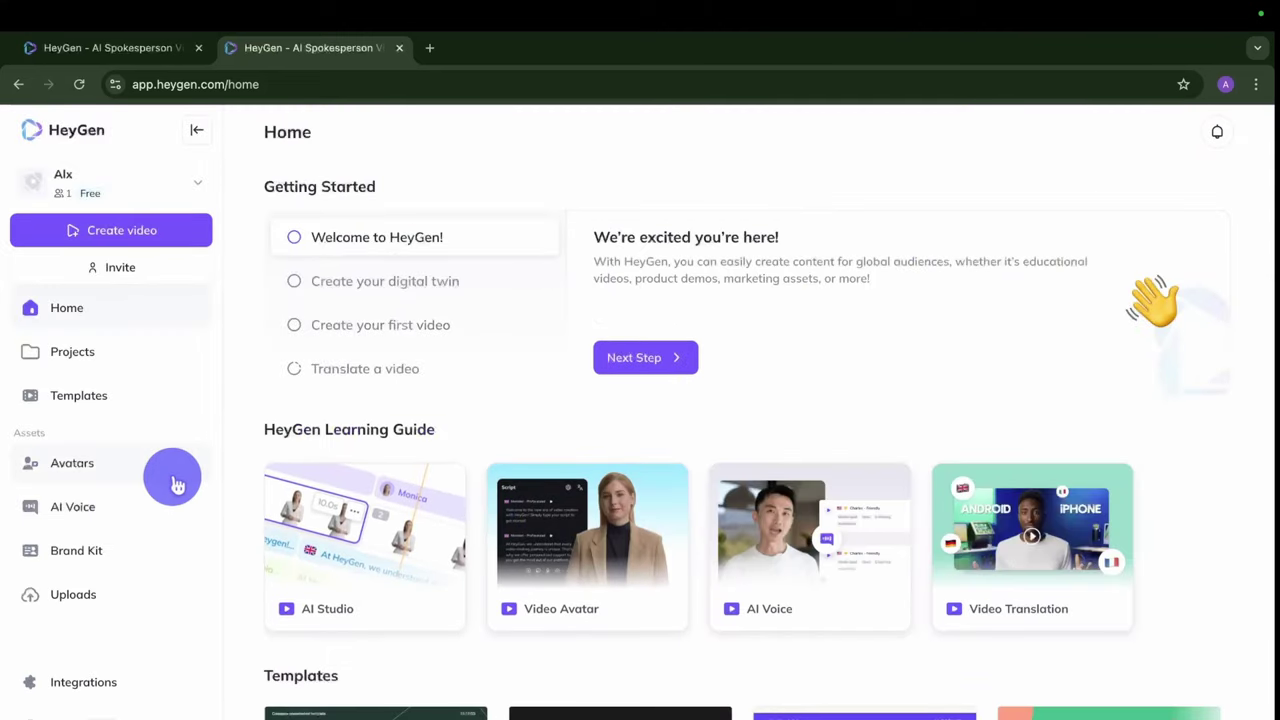
Begin a new video translation using the uploaded file Sharing_G_Docs_Shorts.mp4 as its source.
left_click(165, 236)
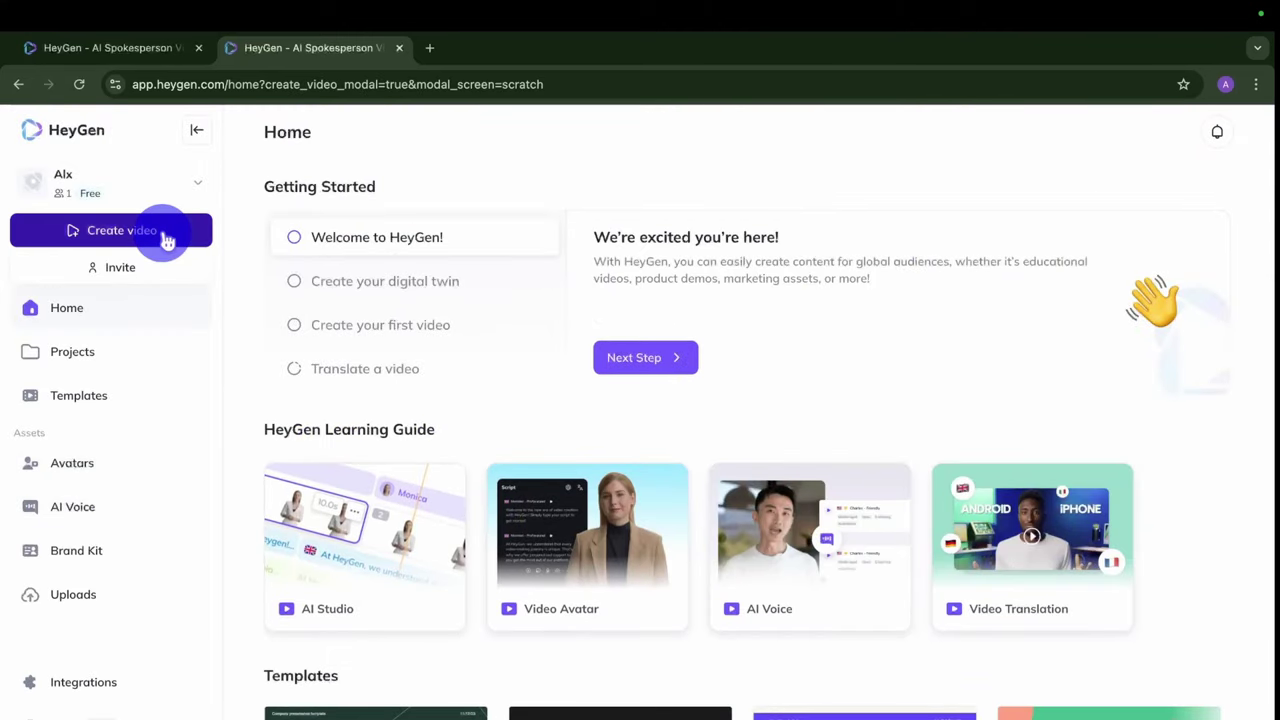
left_click(168, 378)
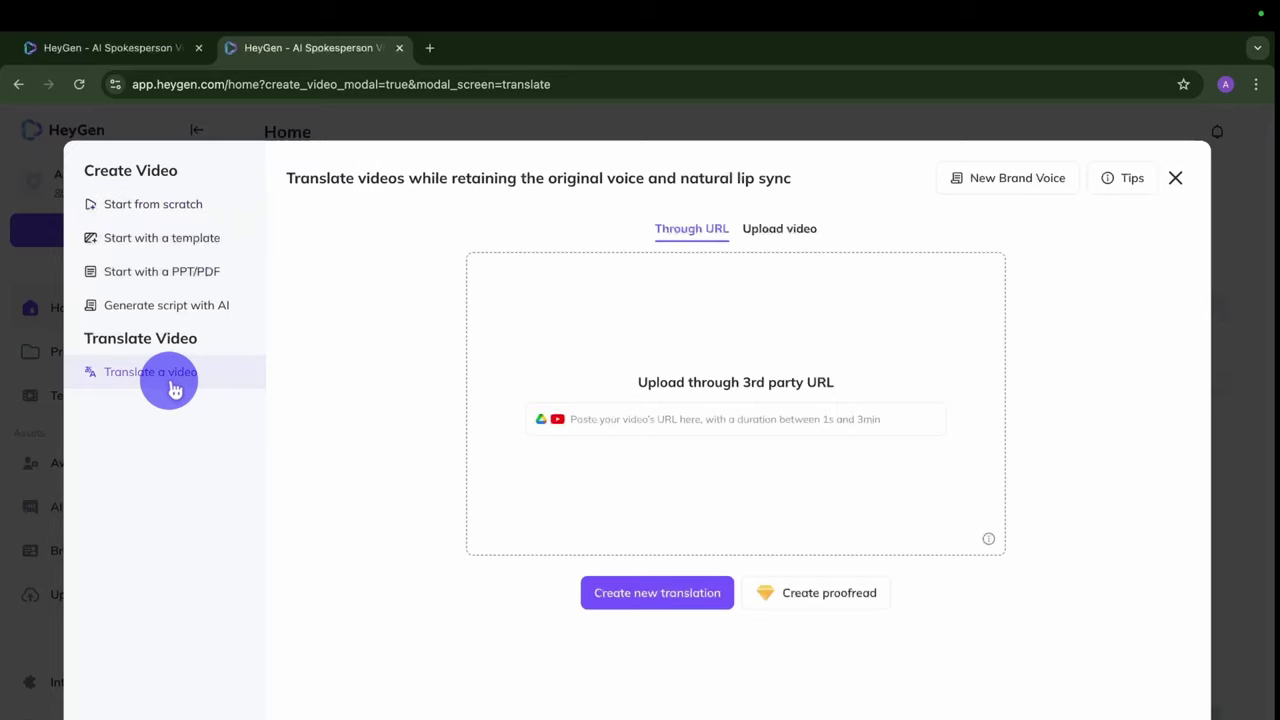
left_click(795, 228)
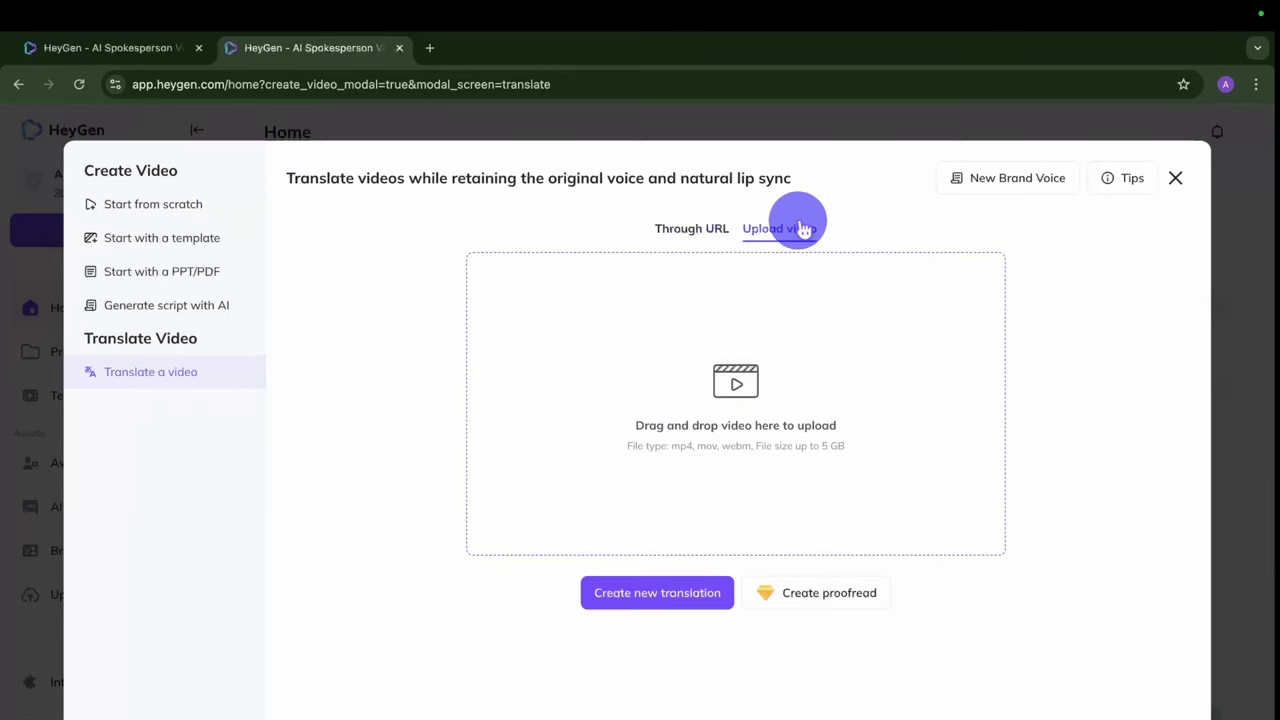
left_click(641, 604)
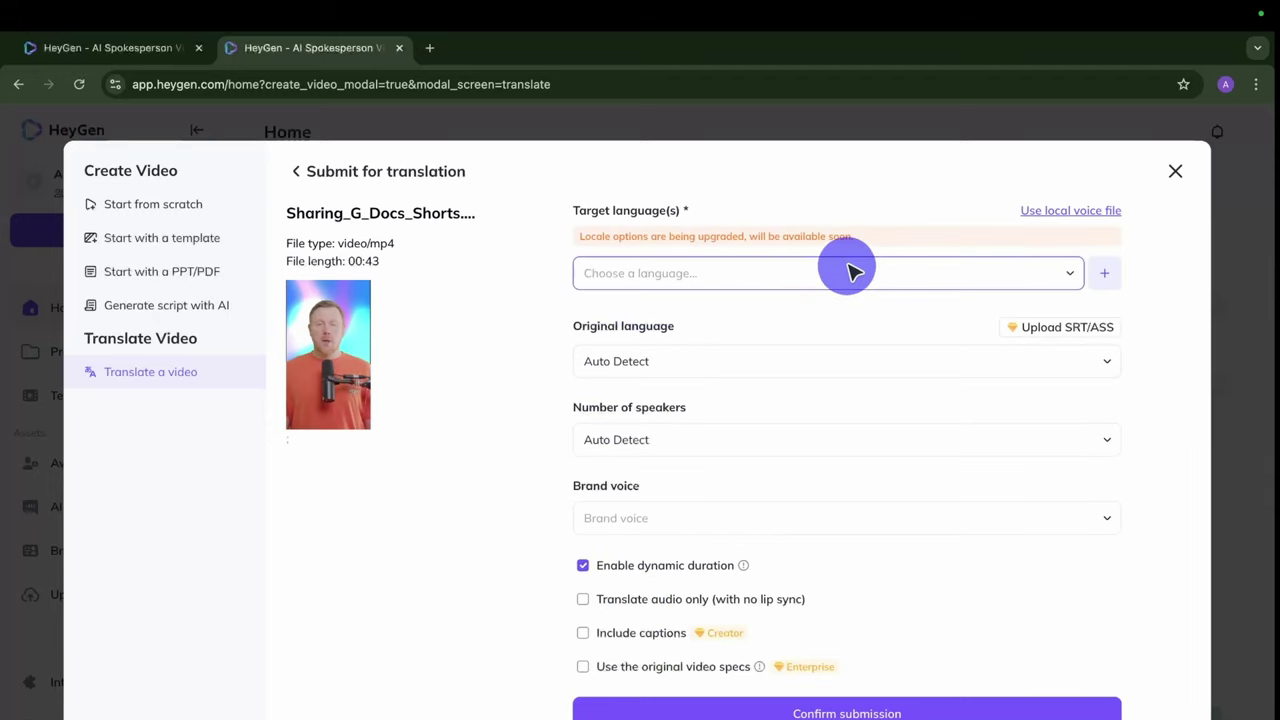
Set the translation's target language to English and its original language to Russian (Russia).
left_click(848, 271)
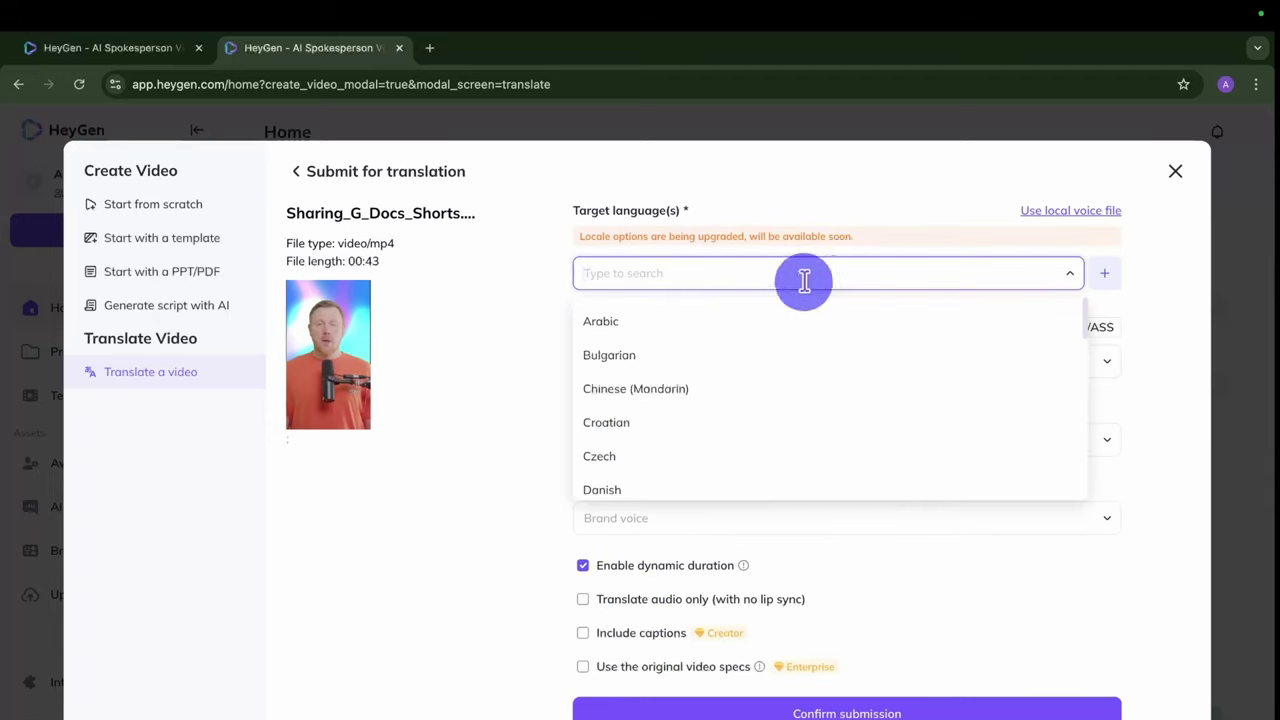
scroll(791, 371, "down", 3)
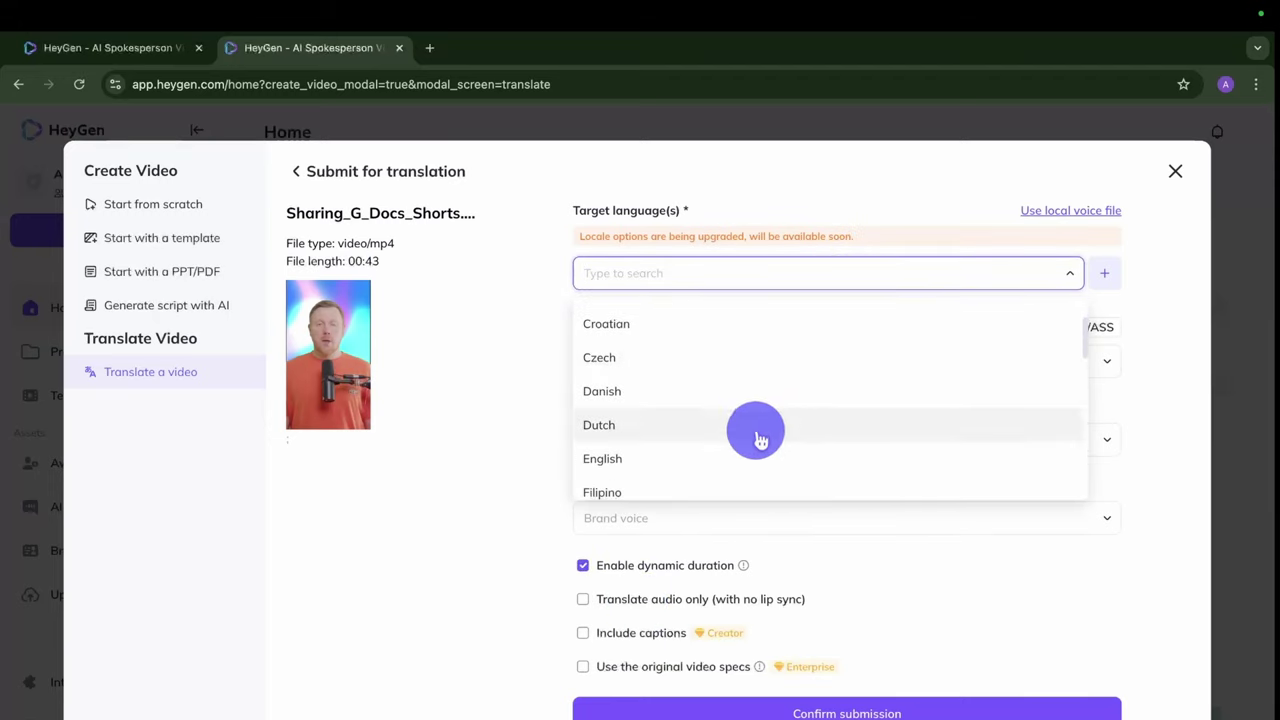
left_click(750, 458)
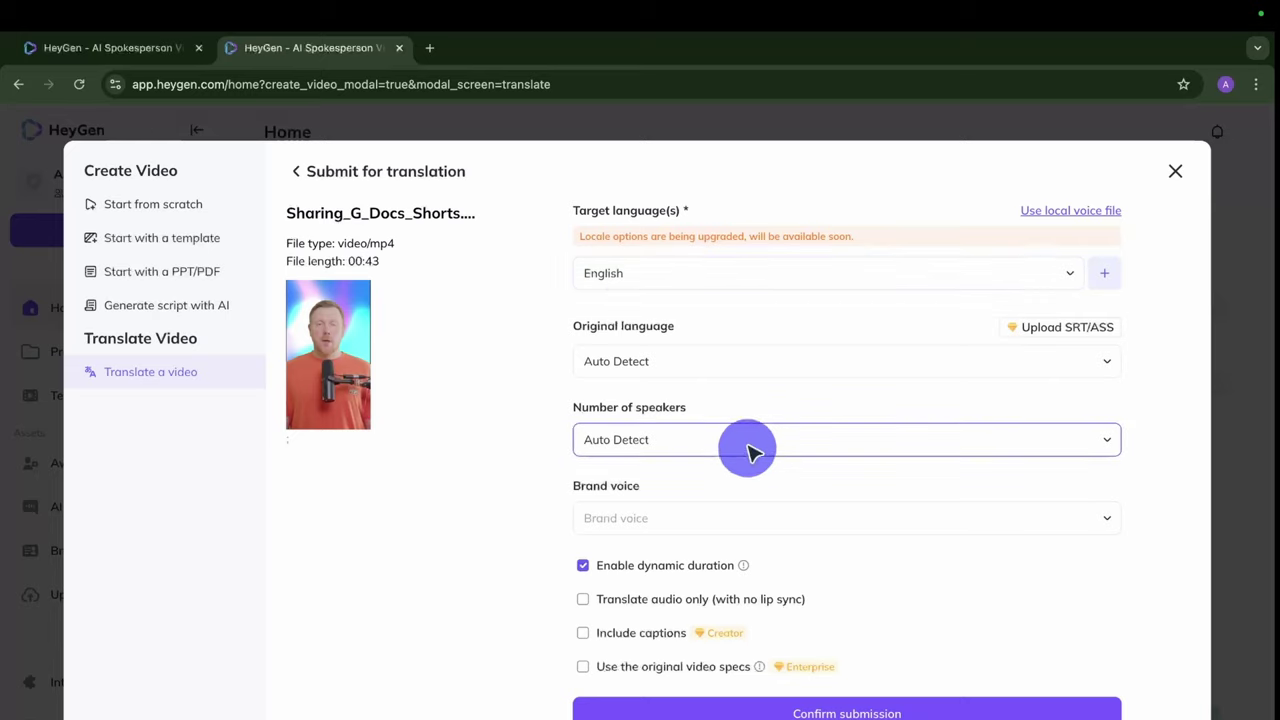
left_click(792, 369)
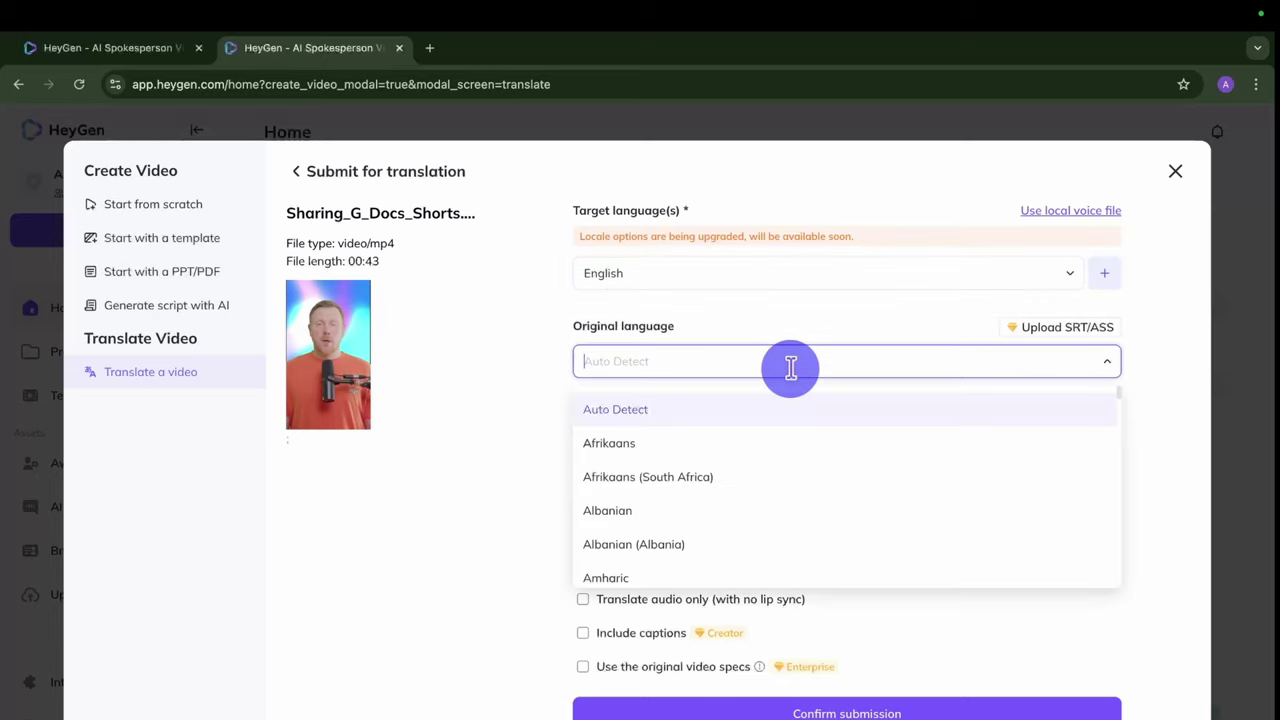
type("ru")
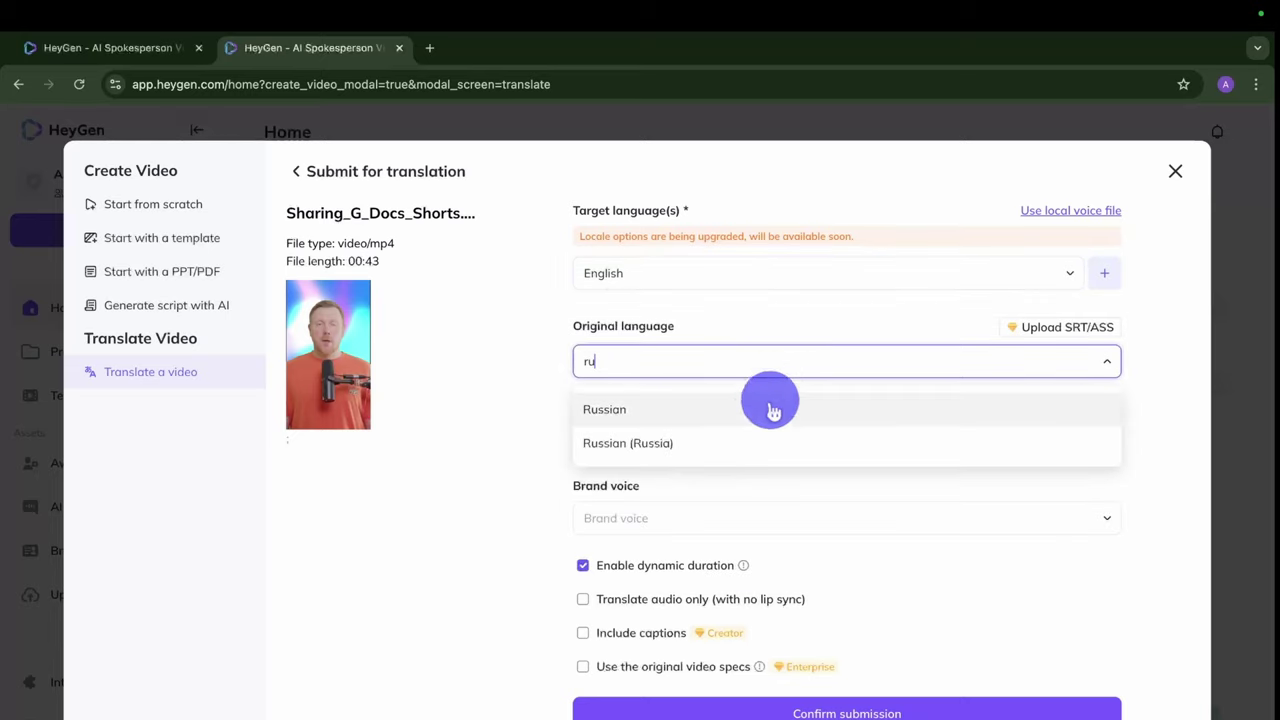
left_click(751, 443)
Set the number of speakers to 1 and submit the video for translation.
left_click(752, 443)
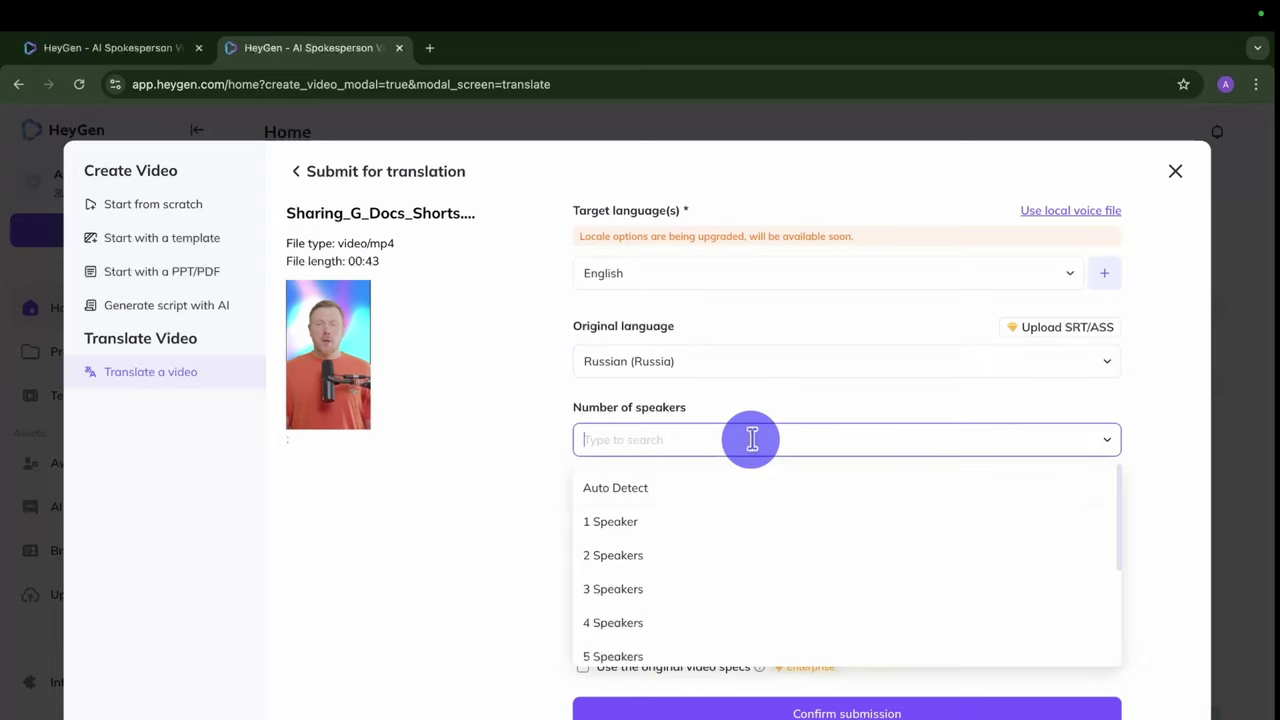
left_click(713, 520)
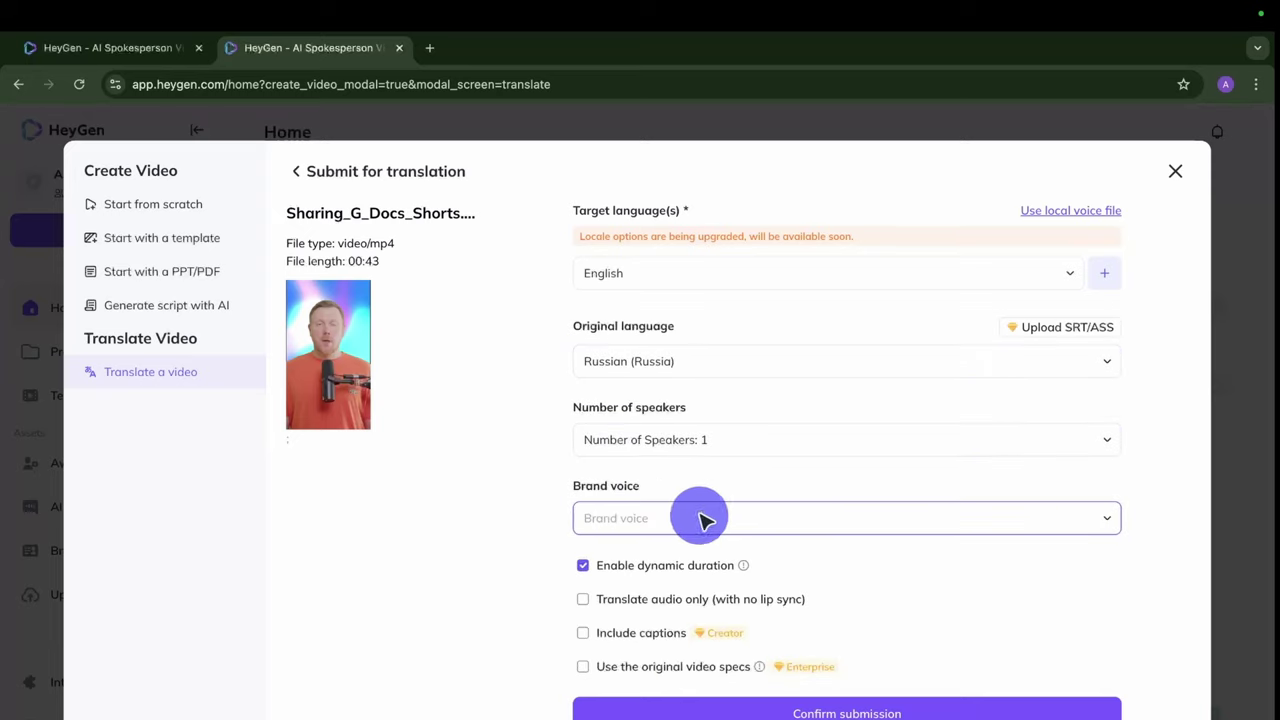
left_click(702, 518)
left_click(702, 518)
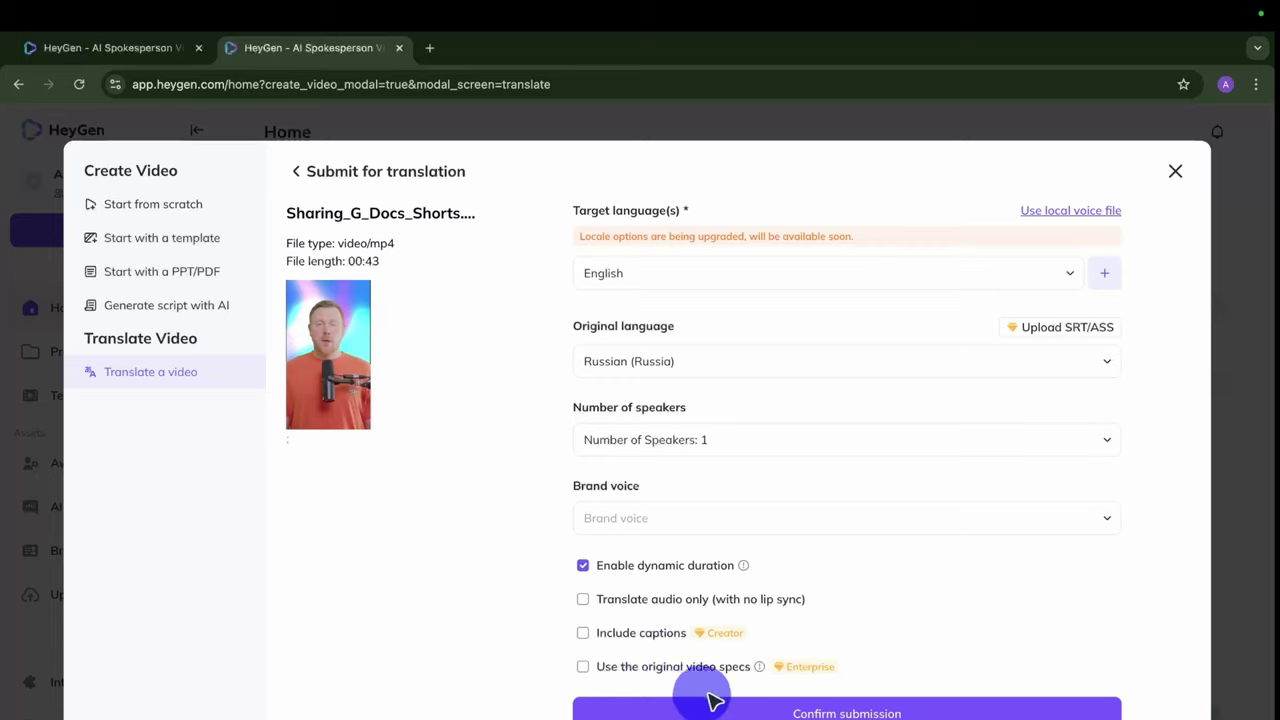
left_click(876, 712)
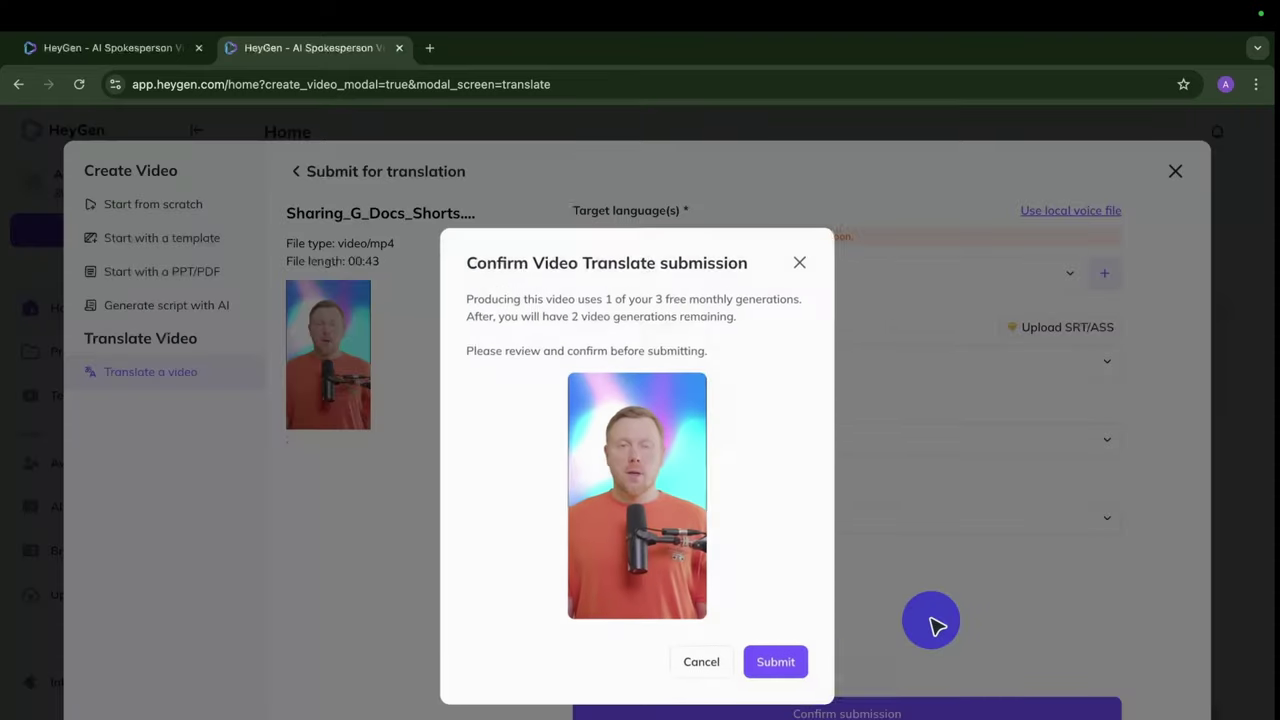
left_click(805, 675)
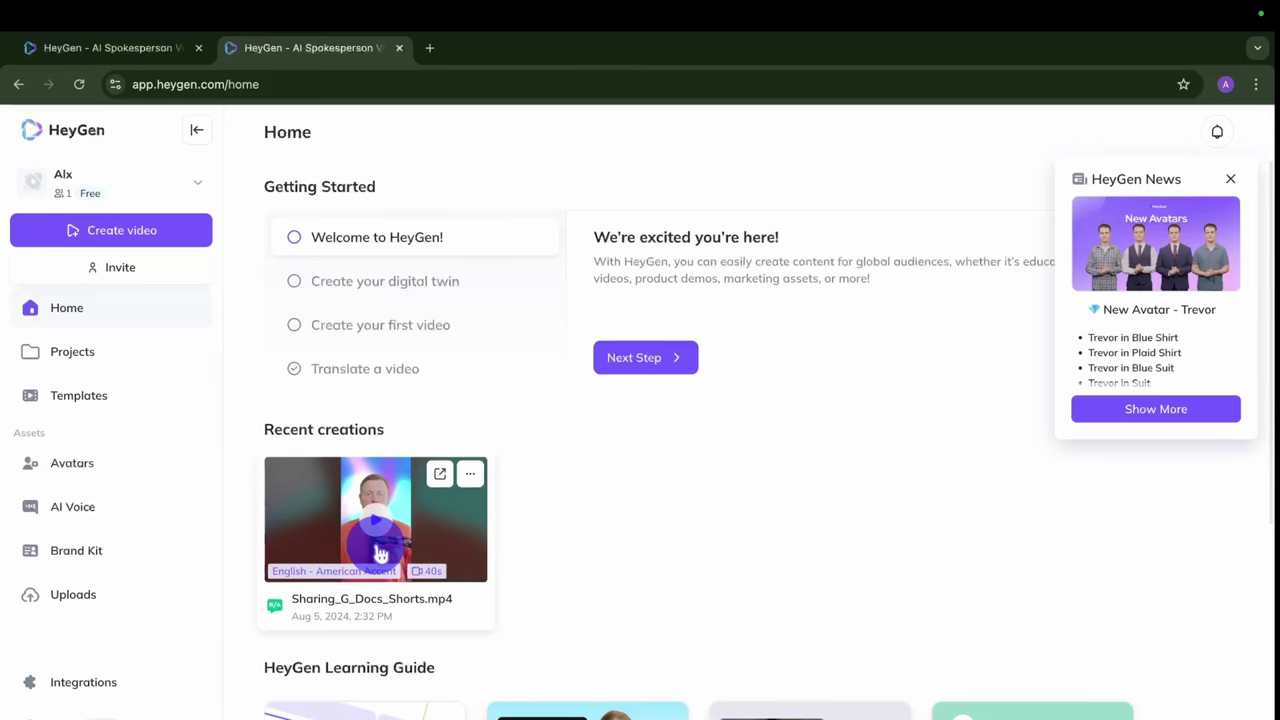
Open the translated Sharing_G_Docs_Shorts.mp4 from the recent creations and download it.
left_click(389, 553)
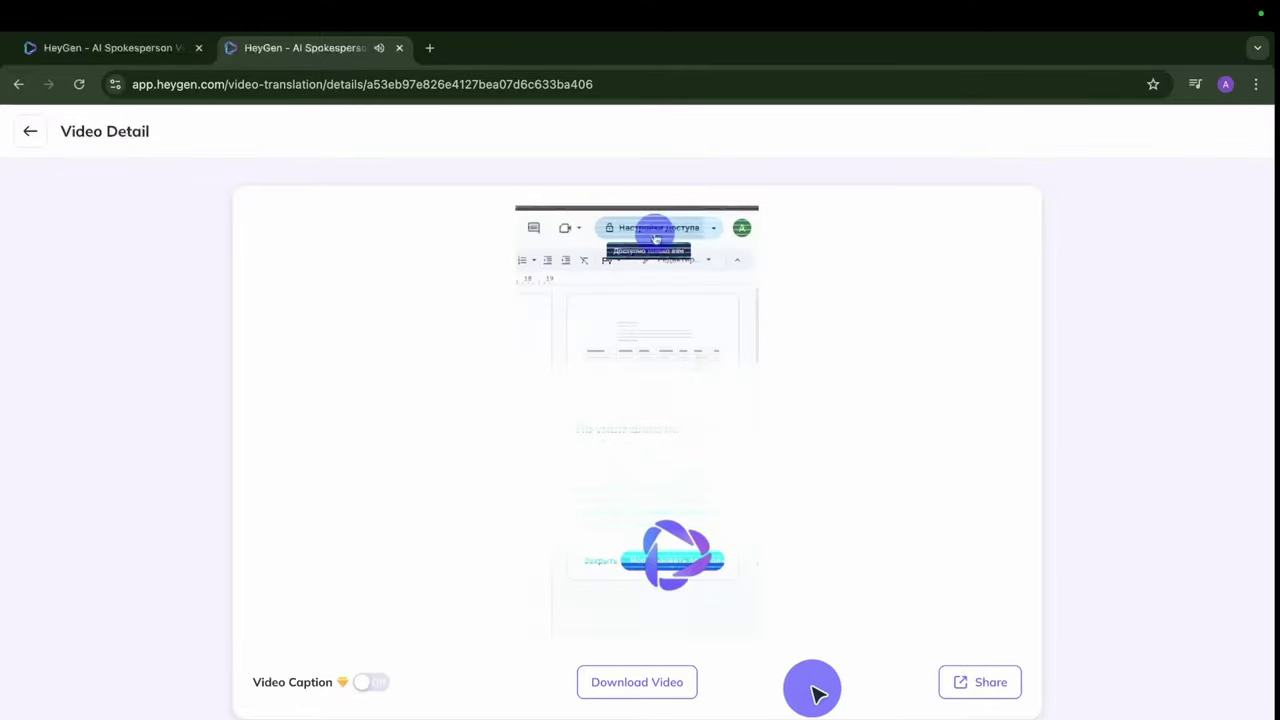
left_click(666, 692)
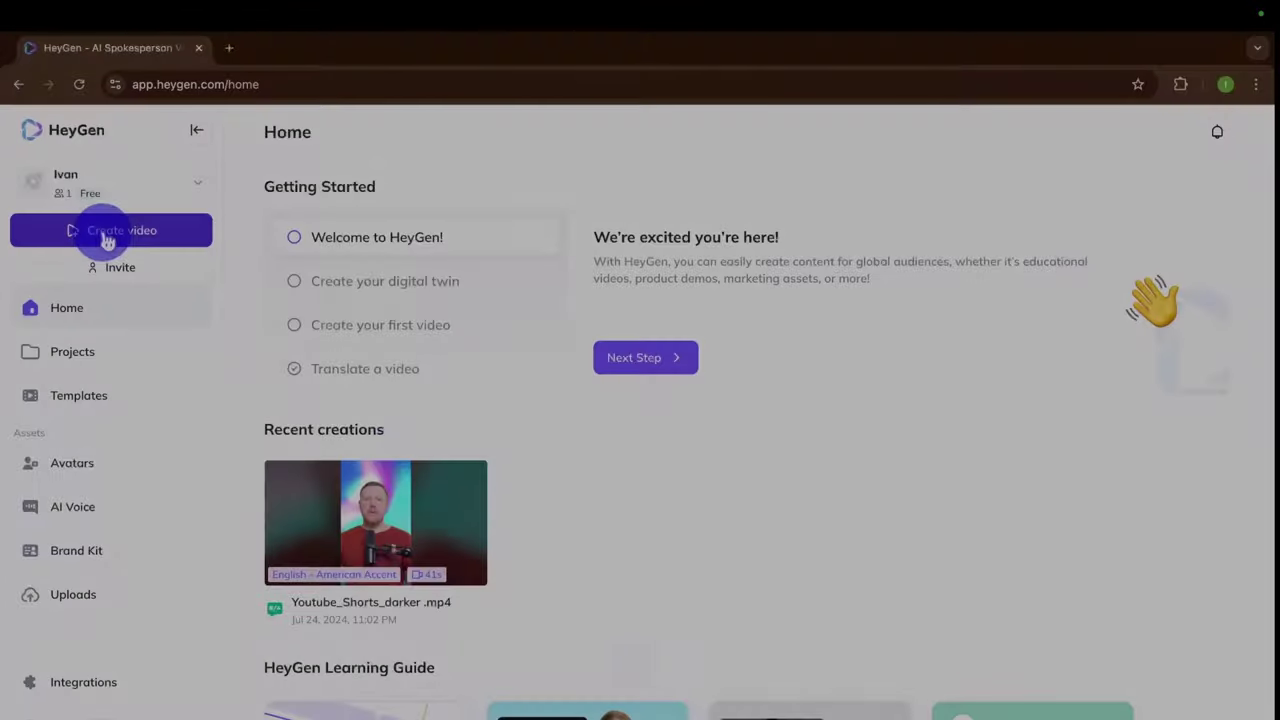
left_click(107, 238)
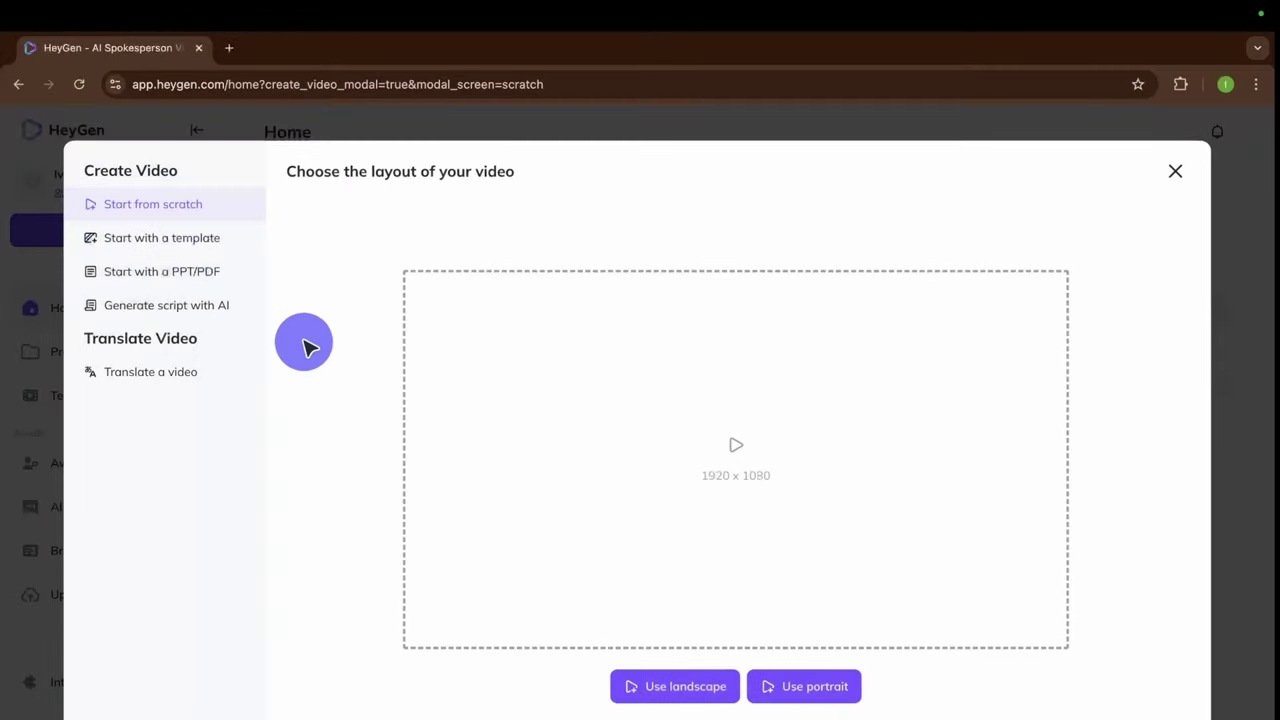
left_click(150, 372)
left_click(550, 419)
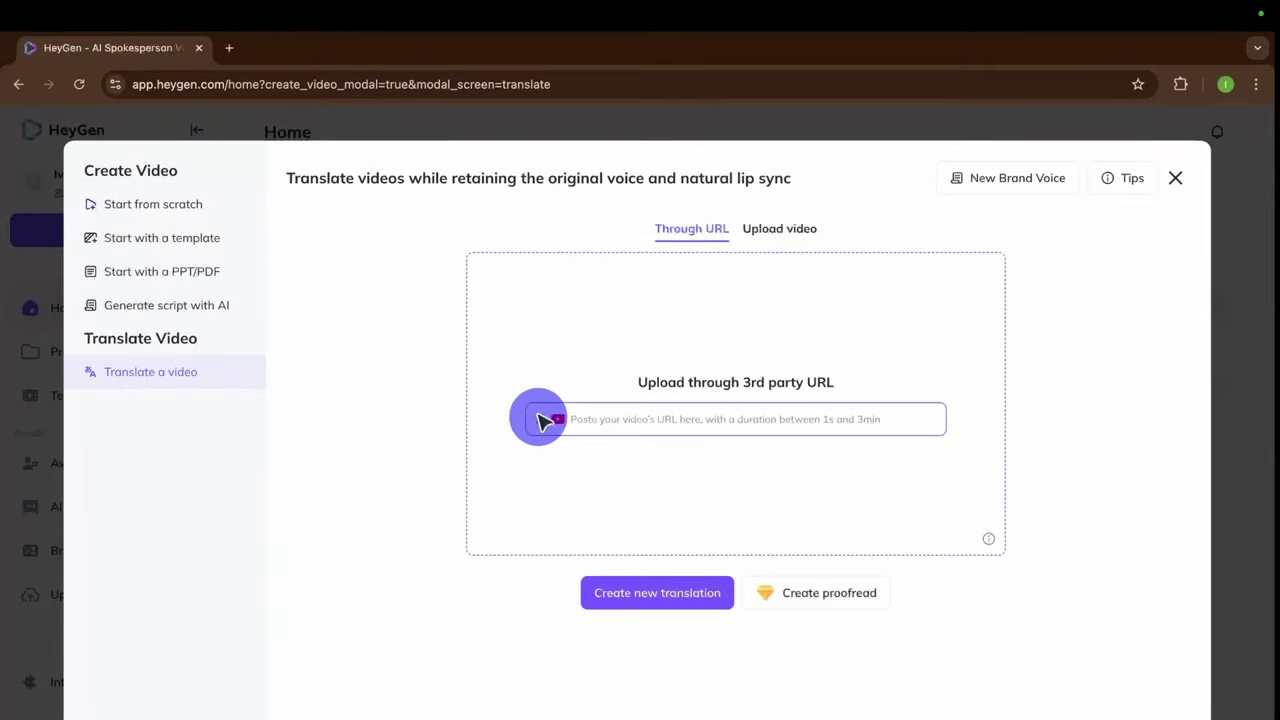
type("https://youtube.com/shorts/MLq21yr4hb0?si=WOli60_v03eUlc01")
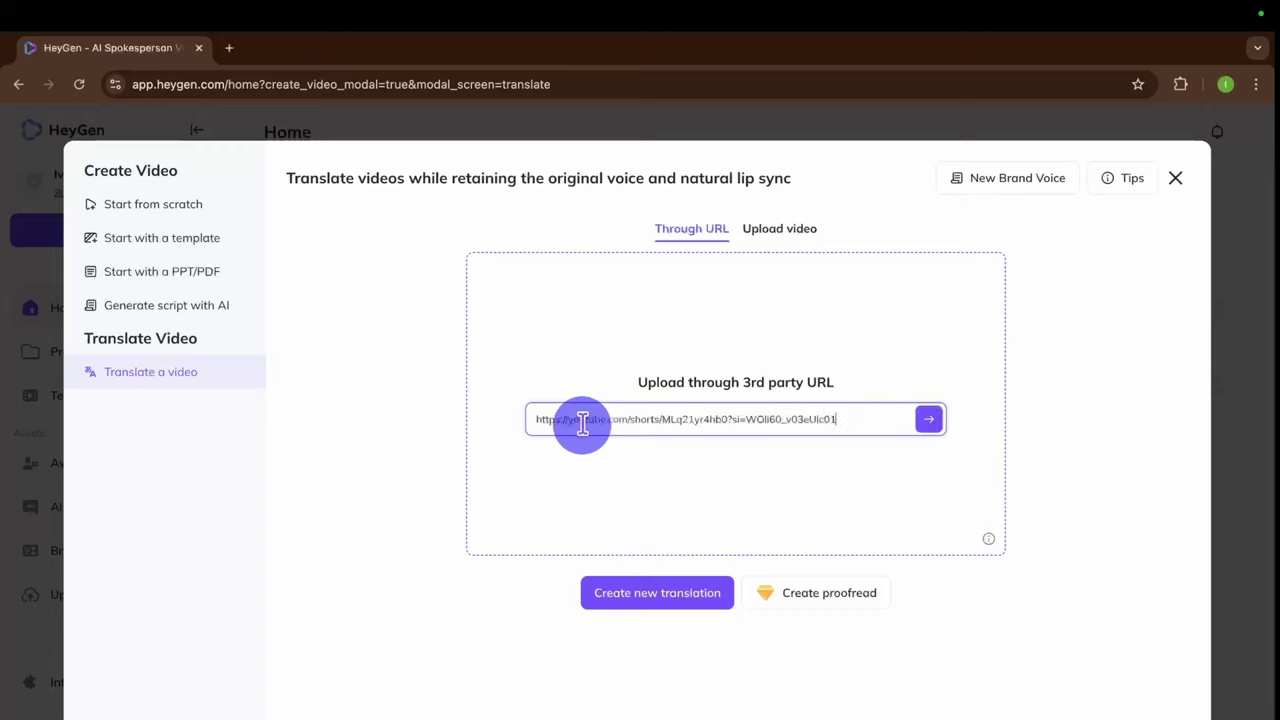
left_click(678, 596)
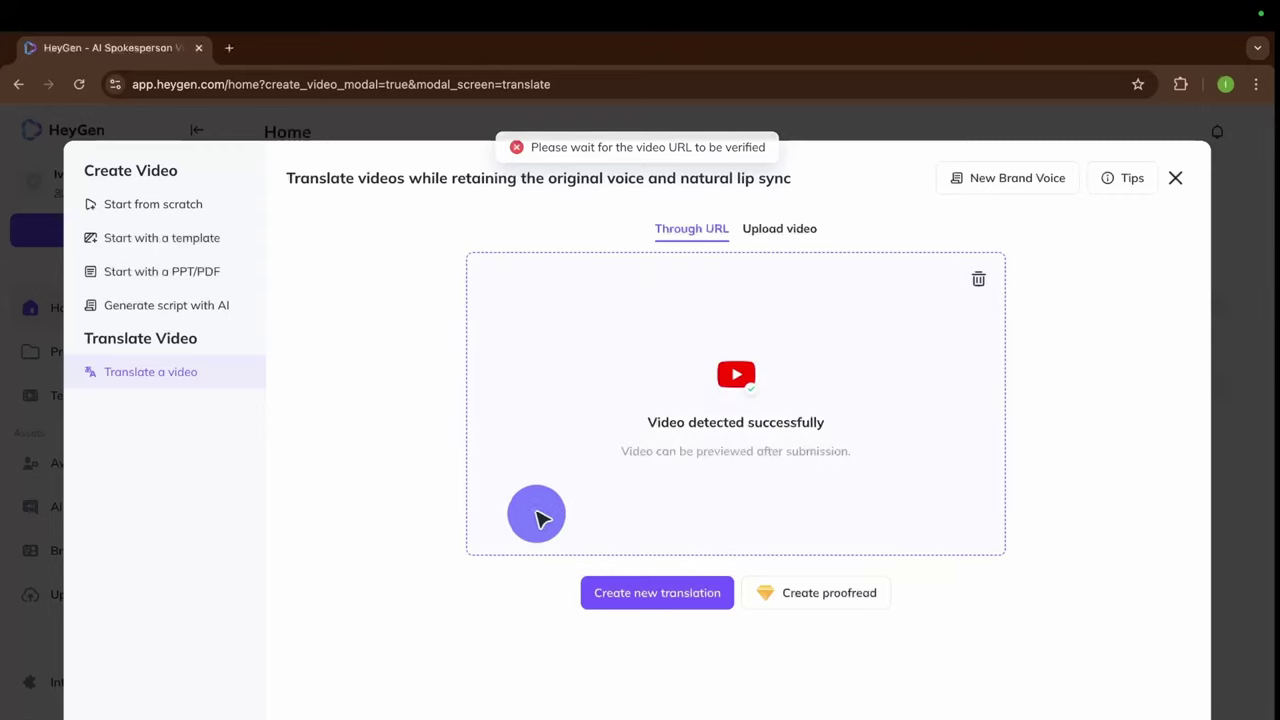
left_click(622, 594)
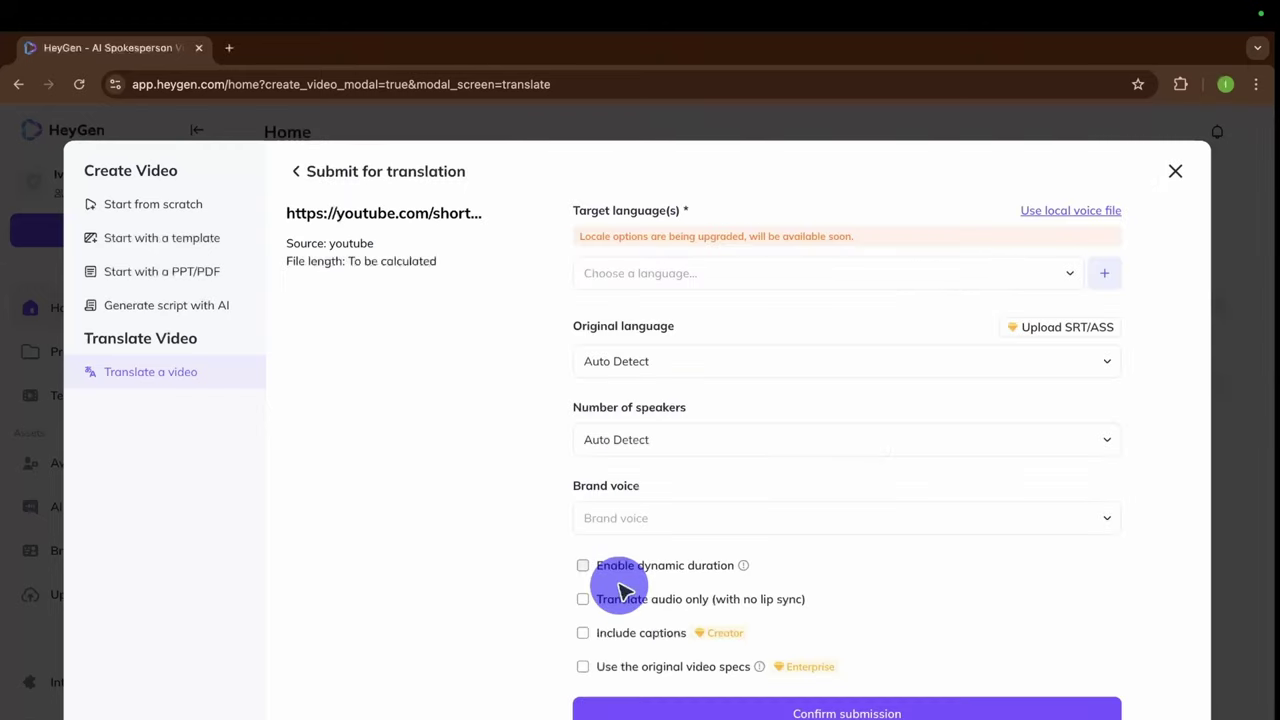
Set the target language to Danish and submit the YouTube video for translation.
left_click(737, 275)
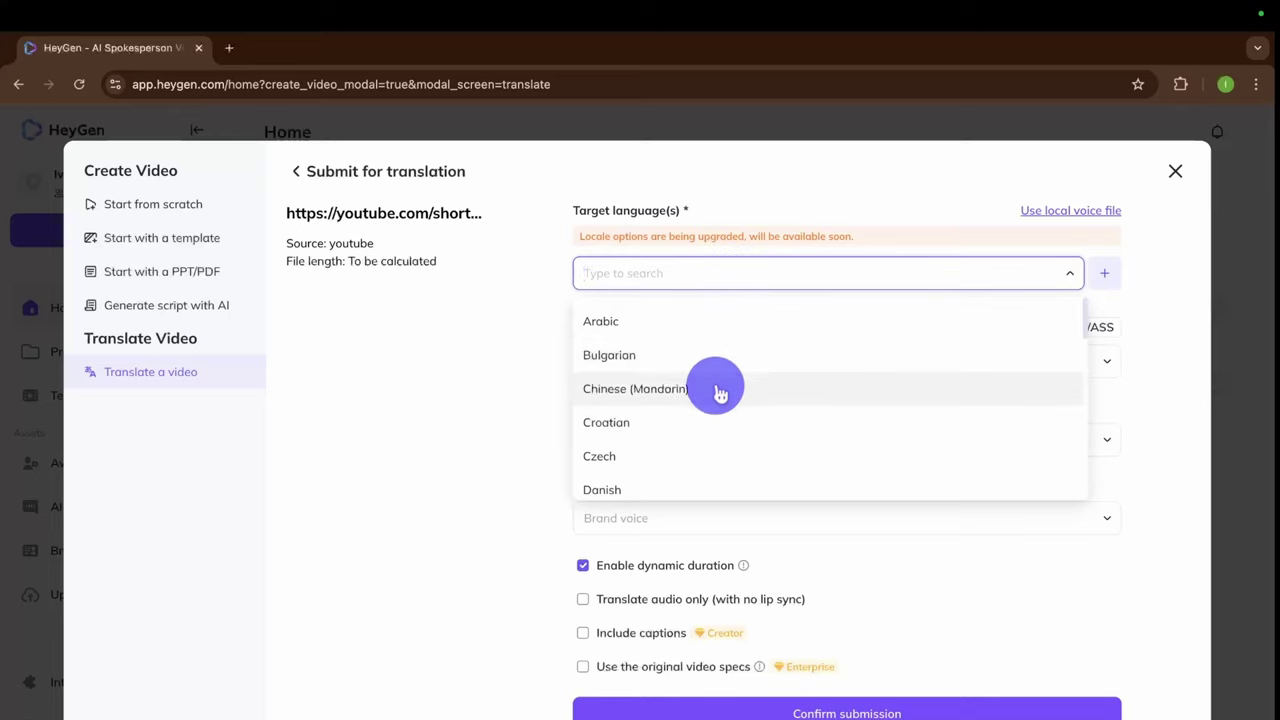
scroll(720, 388, "down", 3)
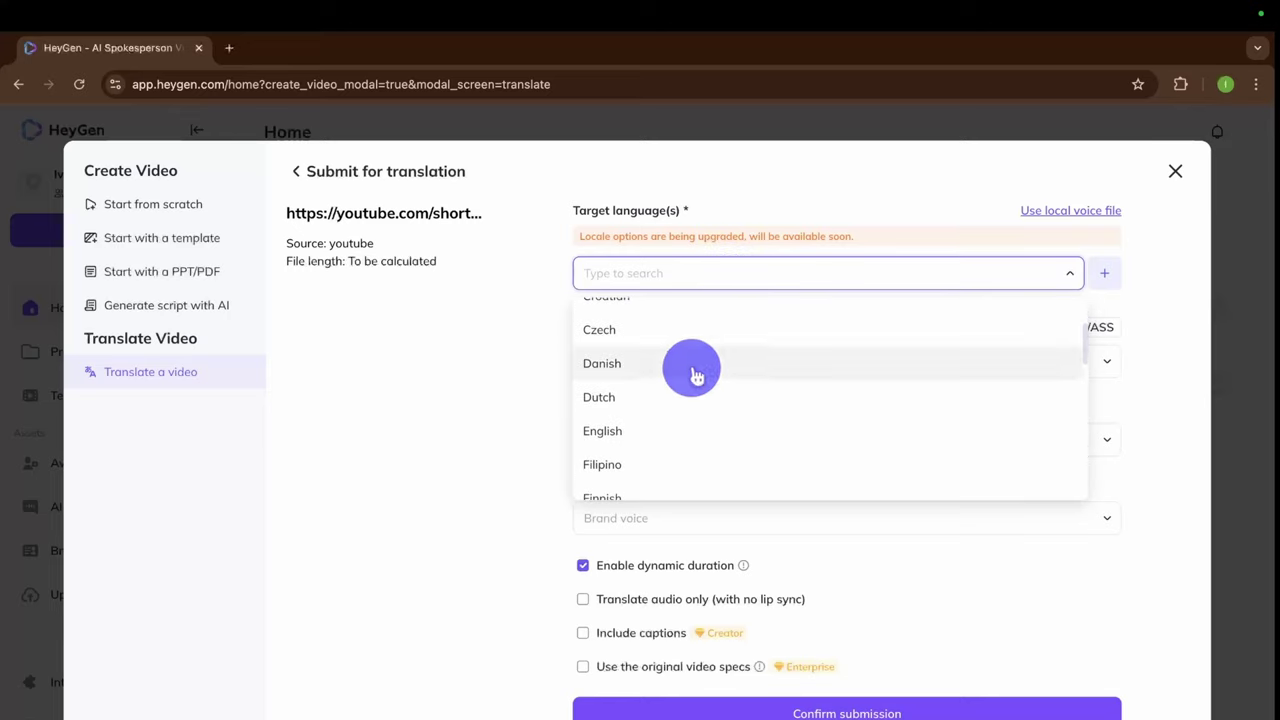
left_click(697, 370)
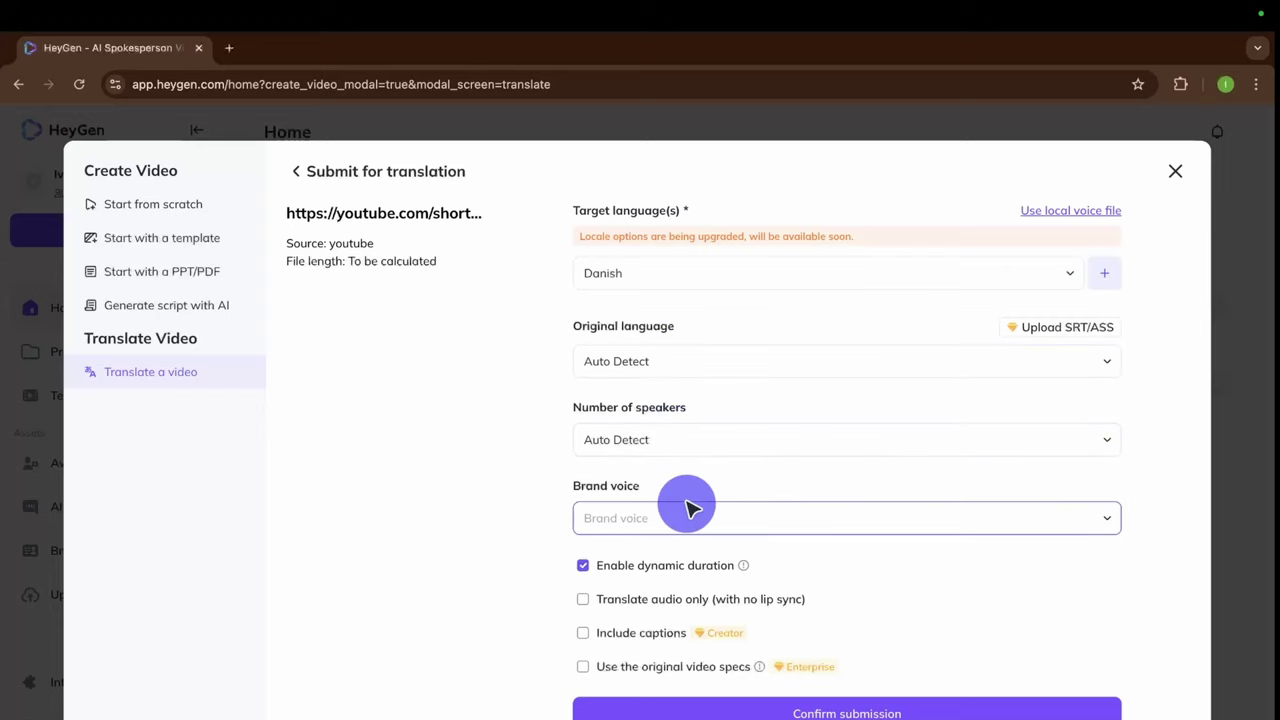
left_click(838, 713)
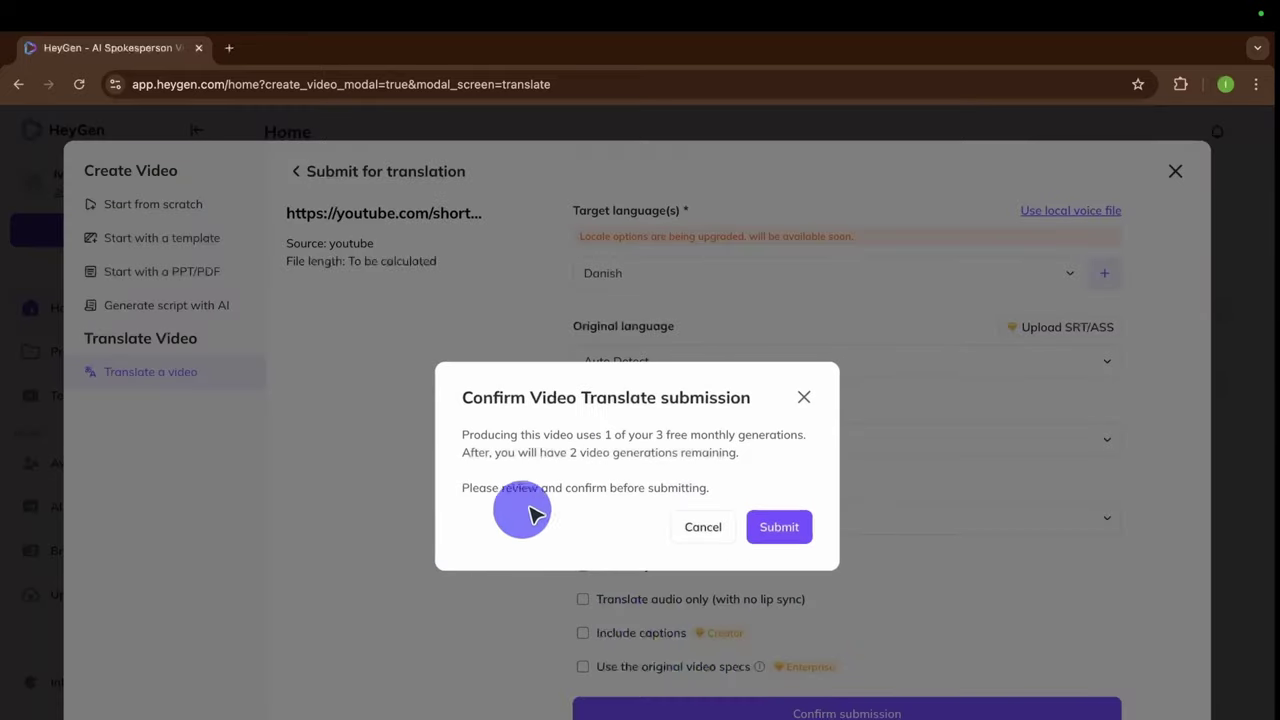
left_click(797, 531)
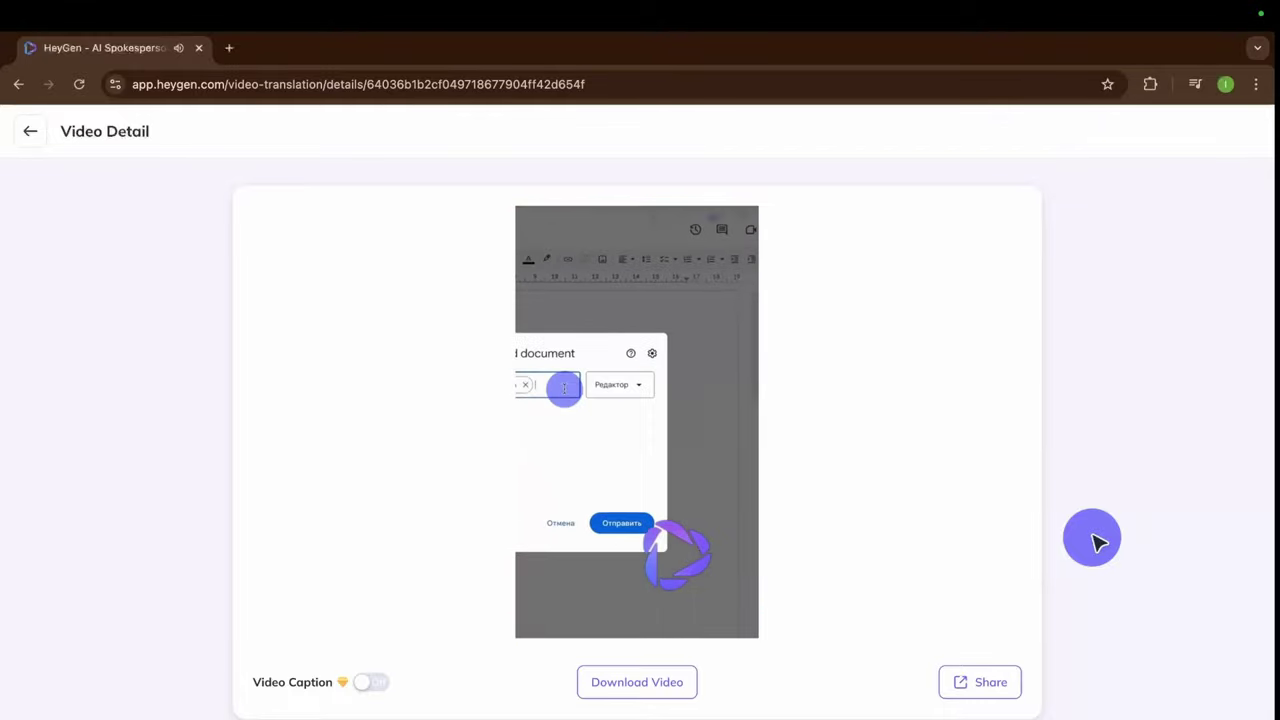
Download the translated YouTube video from its detail page.
mouse_move(968, 562)
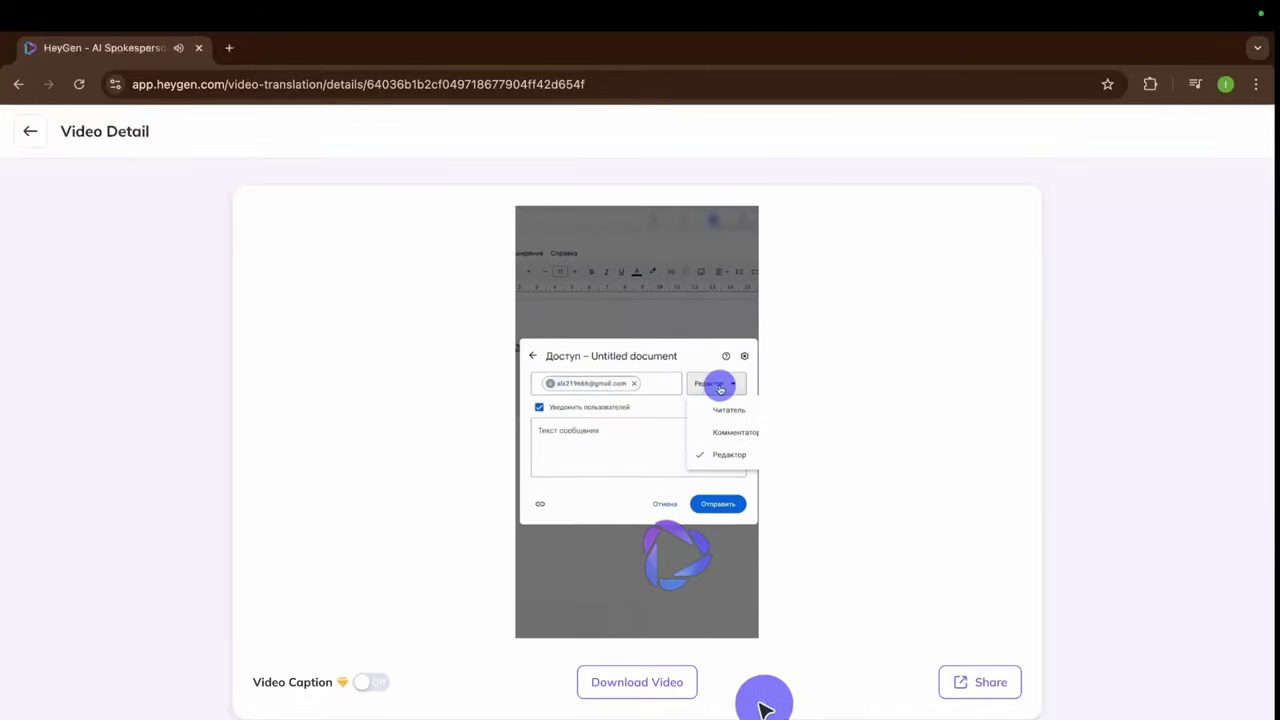
left_click(660, 690)
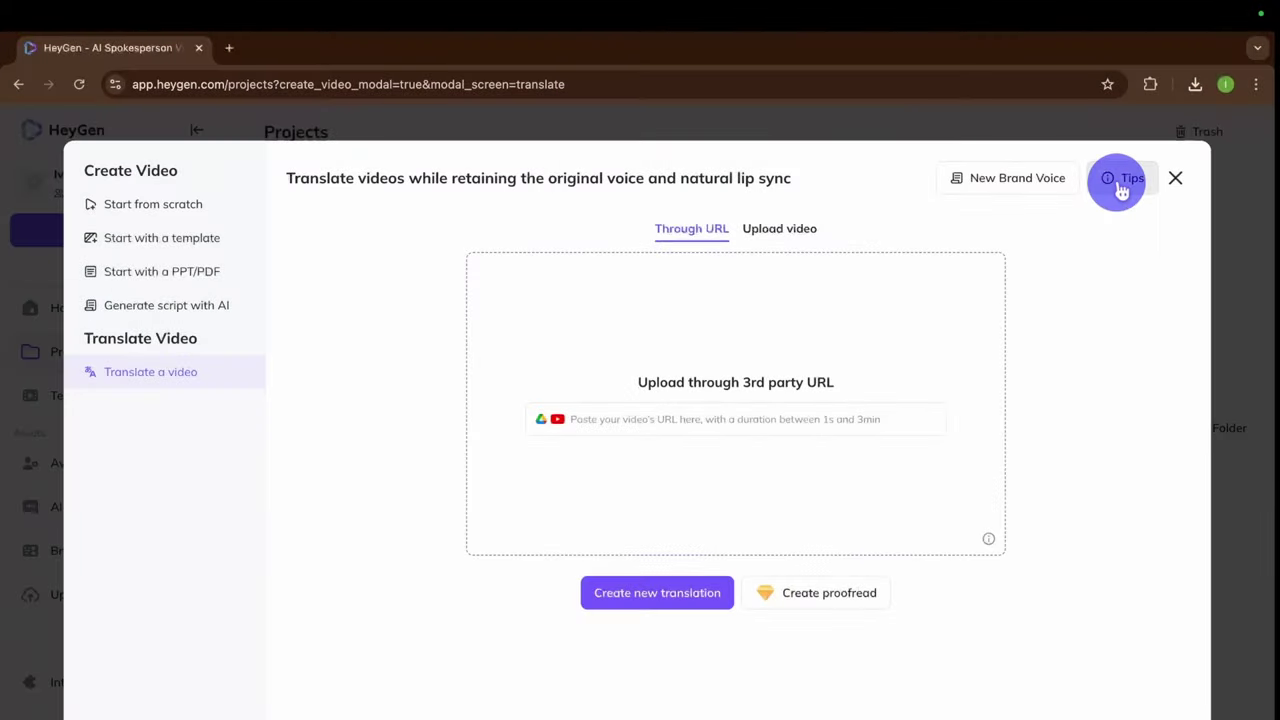
Examine the video translation tips, including the video requirements and the supported input and target languages.
left_click(1121, 185)
scroll(968, 430, "down", 5)
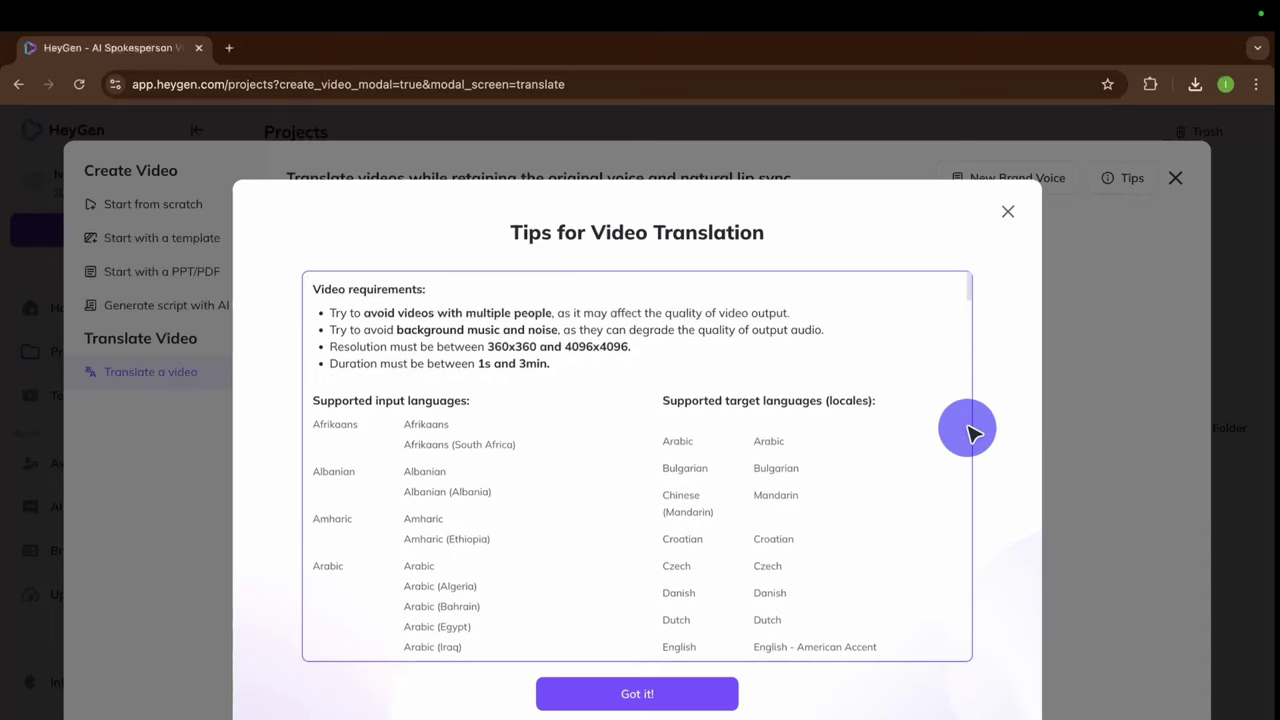
scroll(968, 430, "down", 4)
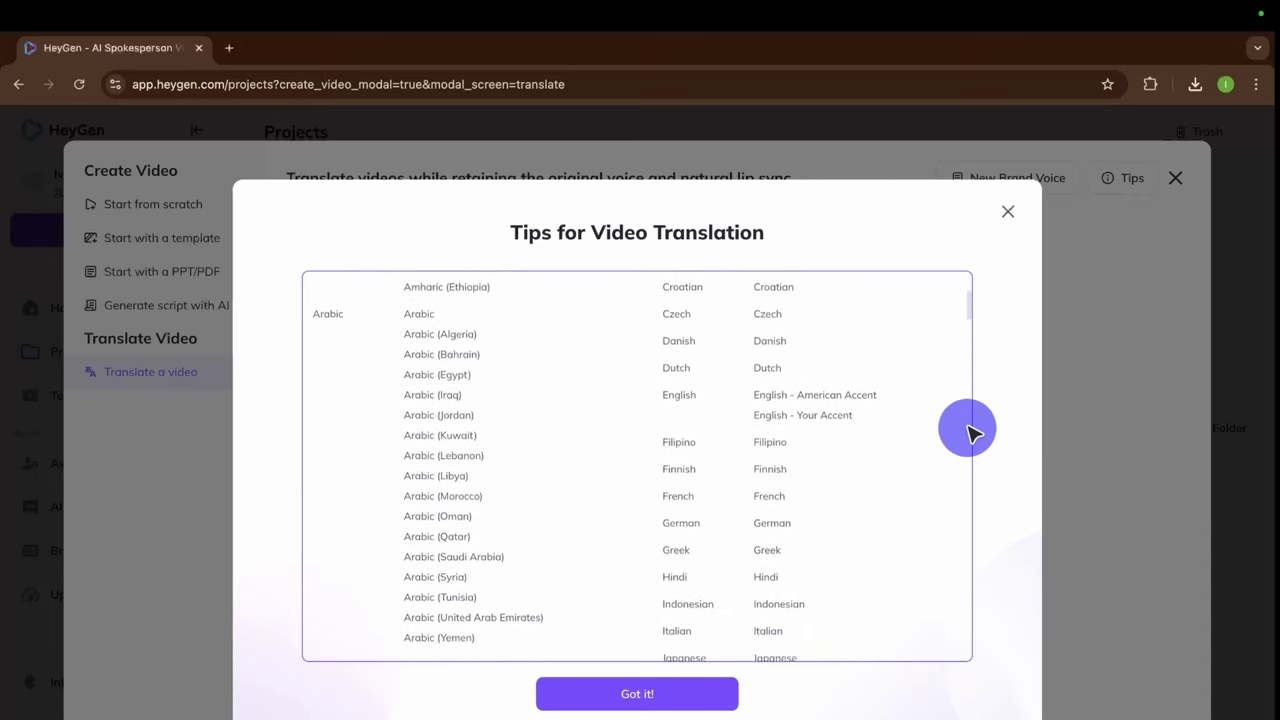
scroll(968, 430, "down", 2)
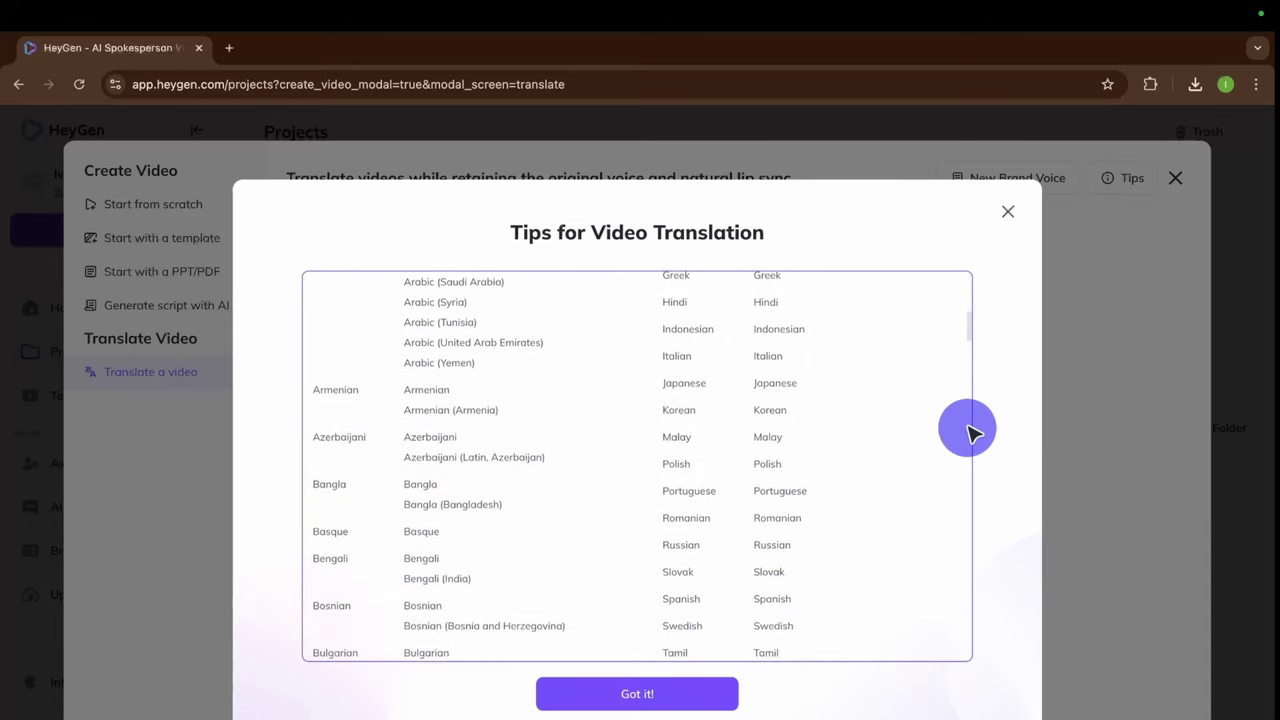
scroll(968, 430, "down", 3)
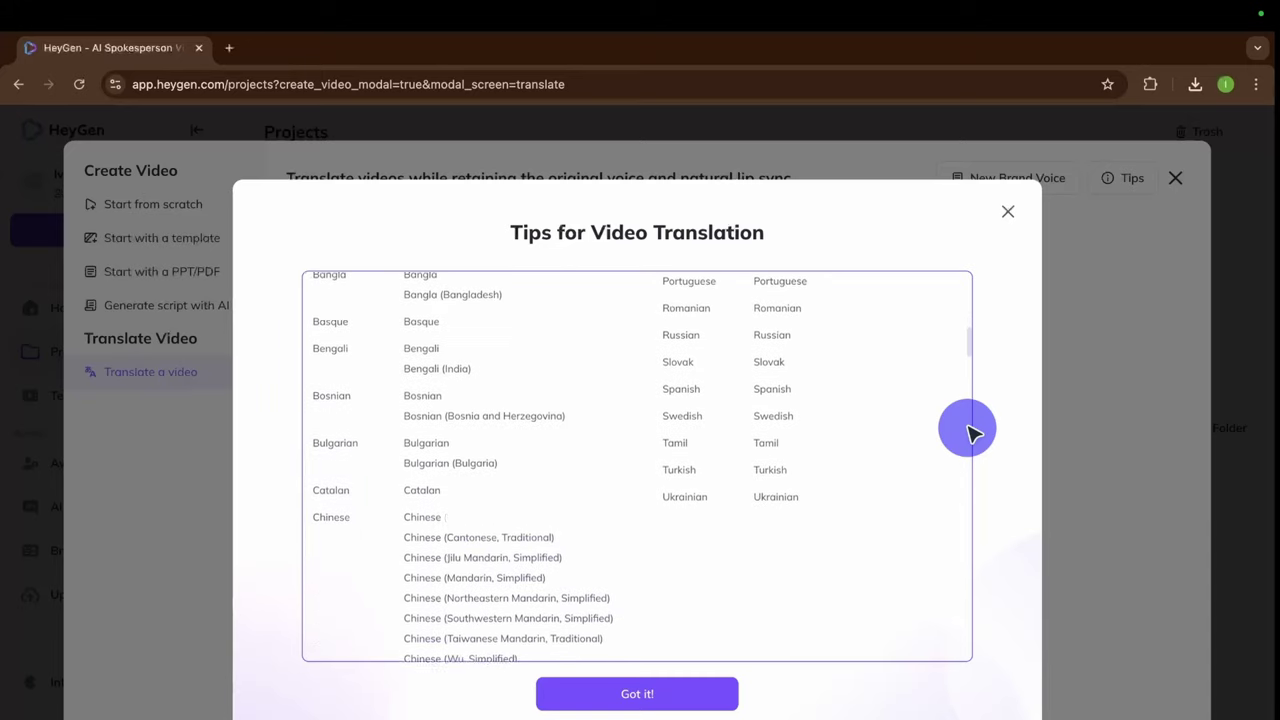
scroll(968, 430, "down", 4)
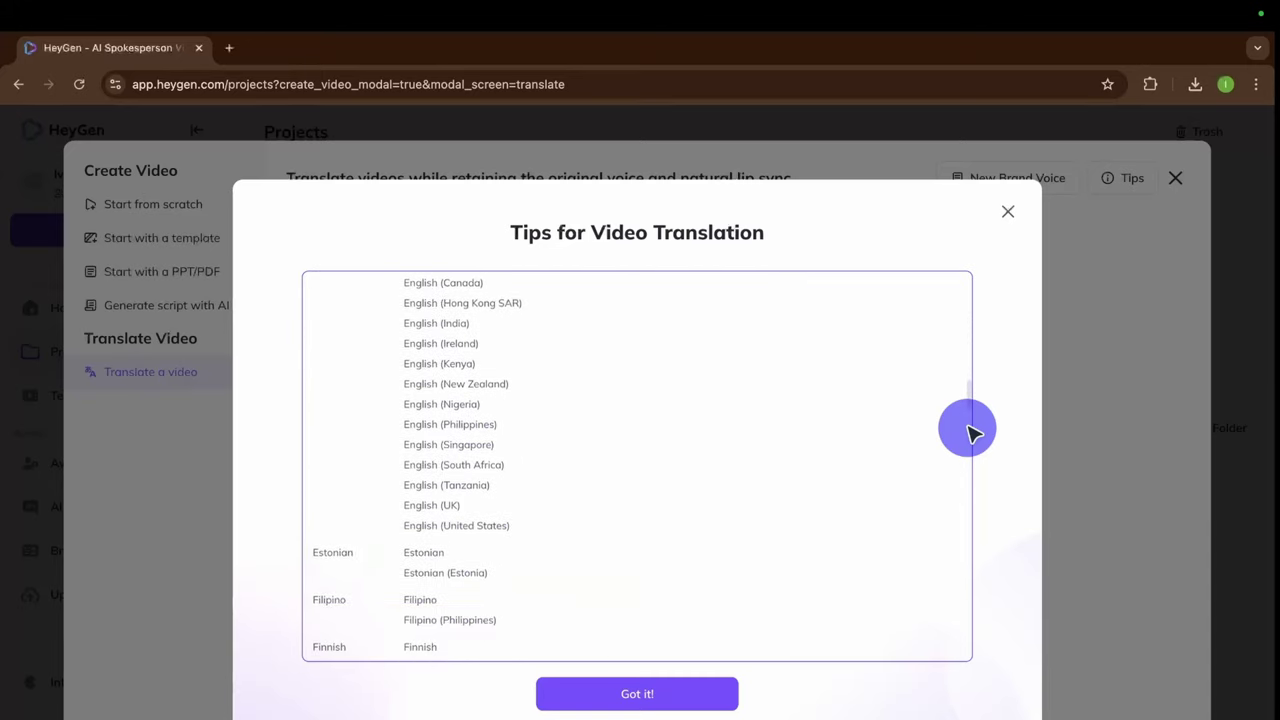
scroll(970, 432, "down", 1)
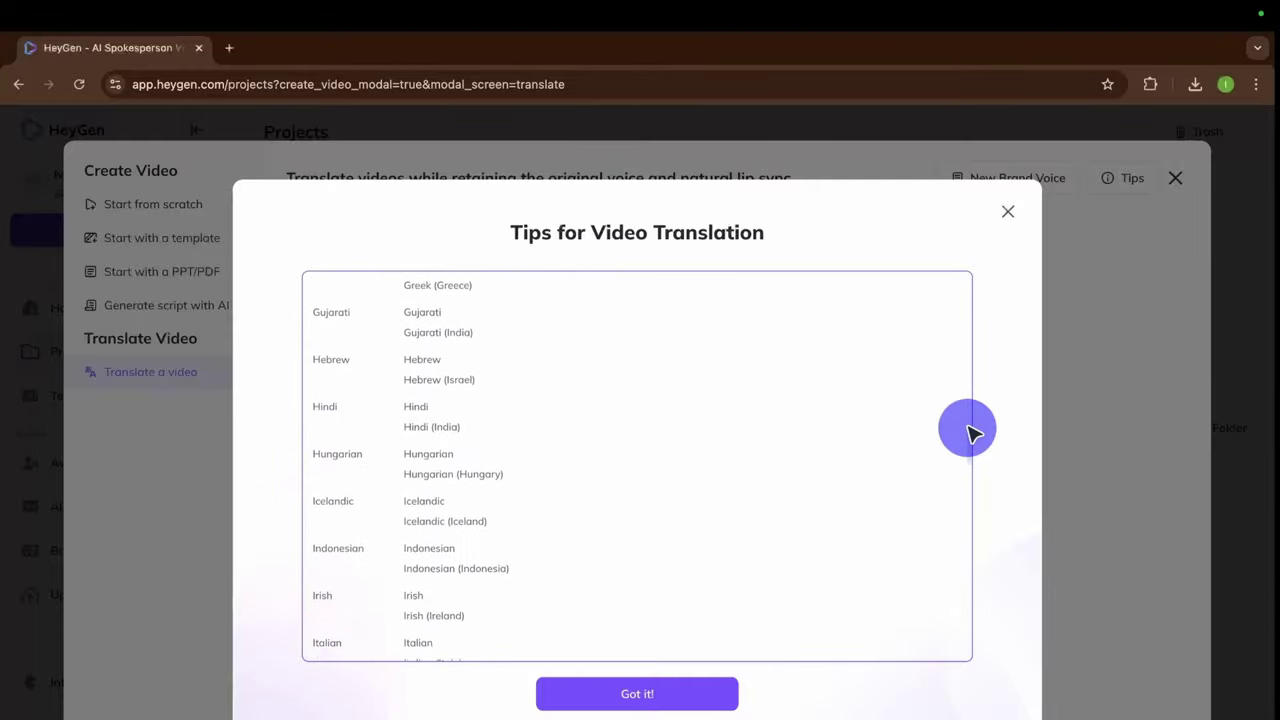
scroll(968, 430, "down", 20)
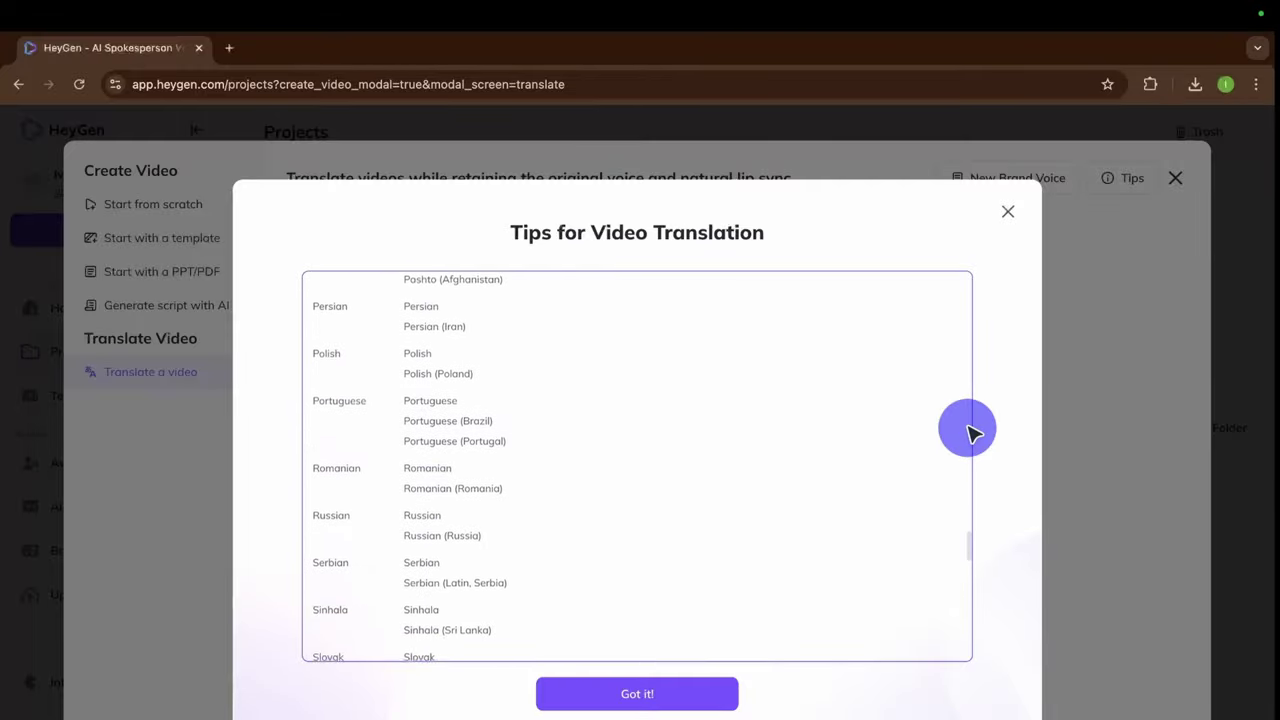
scroll(968, 430, "down", 2)
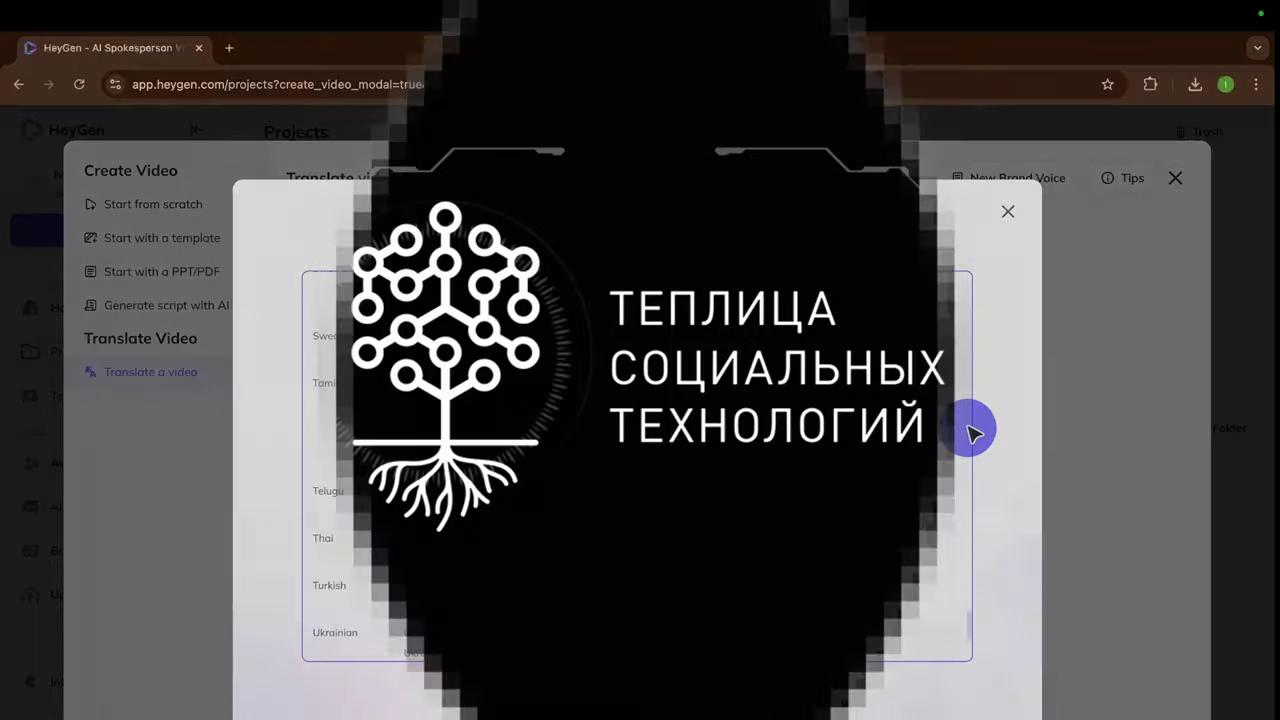